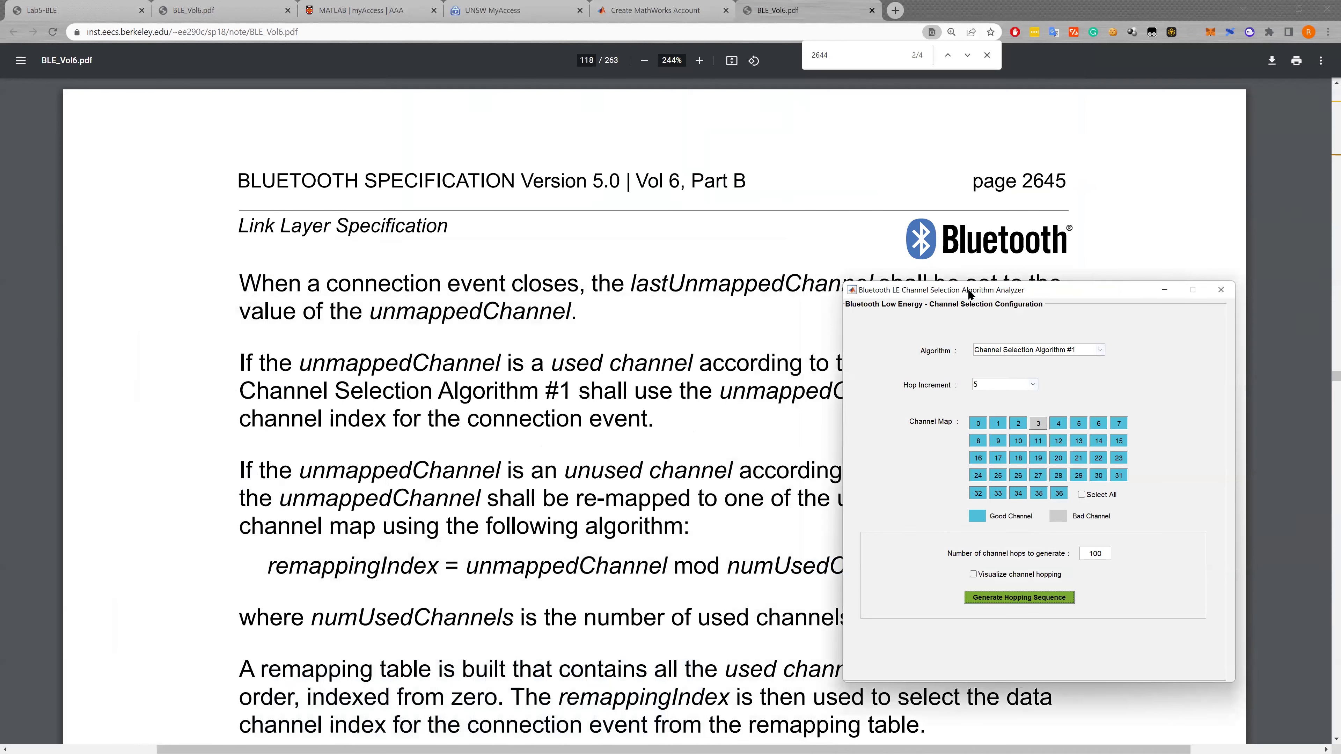
- Mark channels 0 through 10 as bad in the analyzer's channel map
click(900, 405)
click(941, 407)
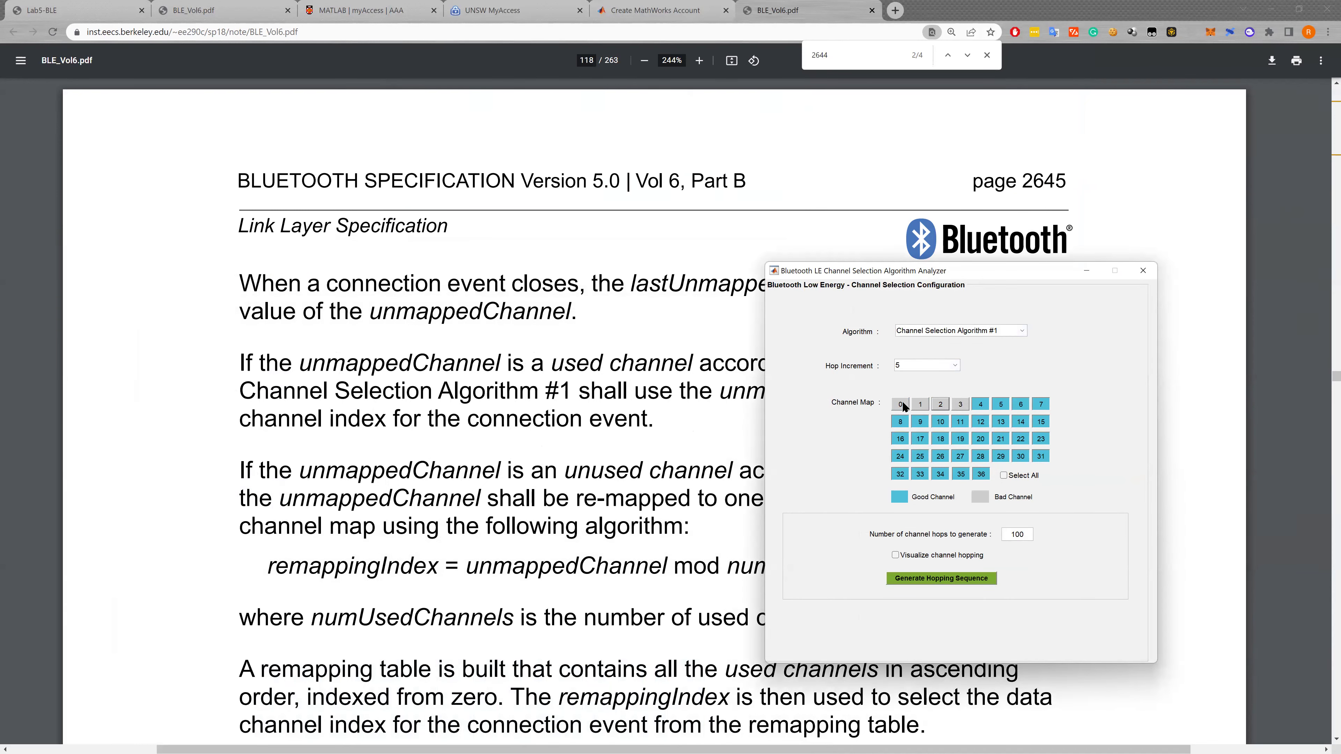
click(980, 406)
click(1020, 408)
click(1037, 406)
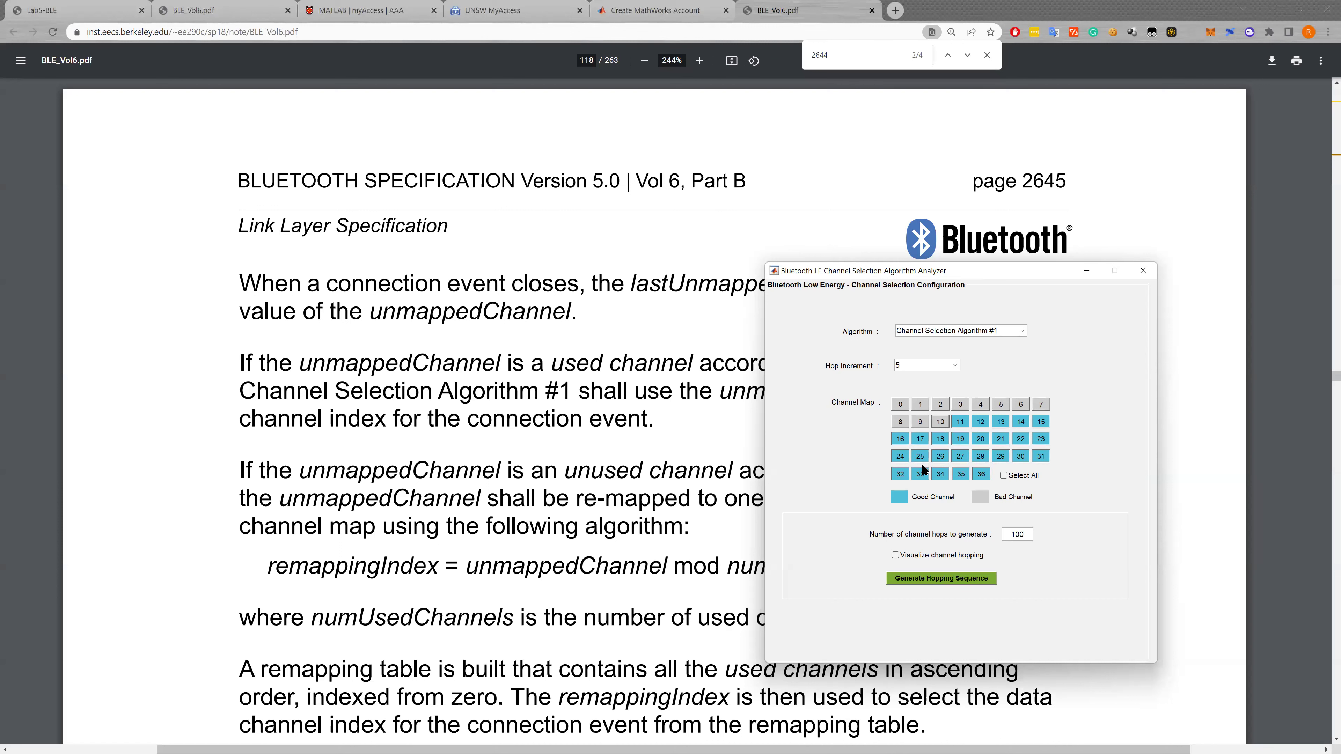
- Set the hop increment to 10 and generate the hopping sequence for 100 channel hops
click(904, 366)
click(913, 430)
click(946, 583)
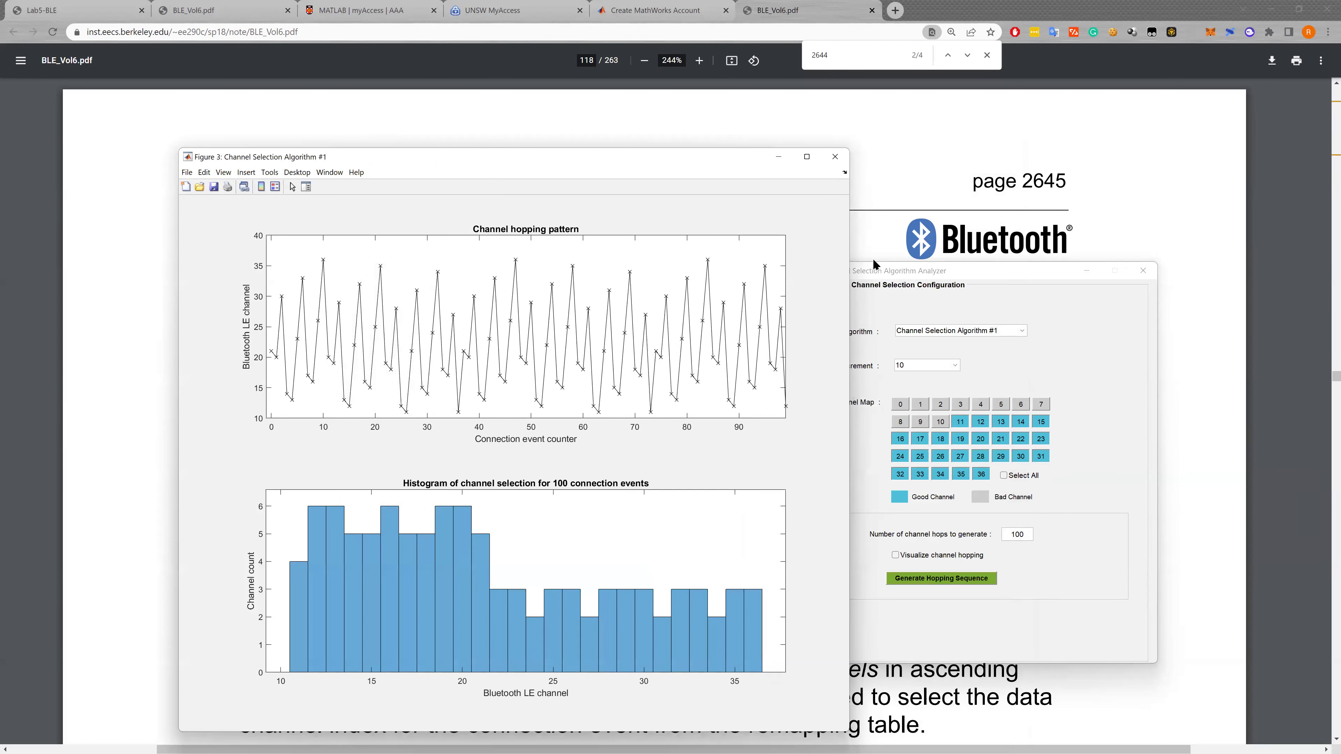
- Compare the first point of the channel hopping plot with the remappingIndex equation in the Bluetooth specification
click(876, 264)
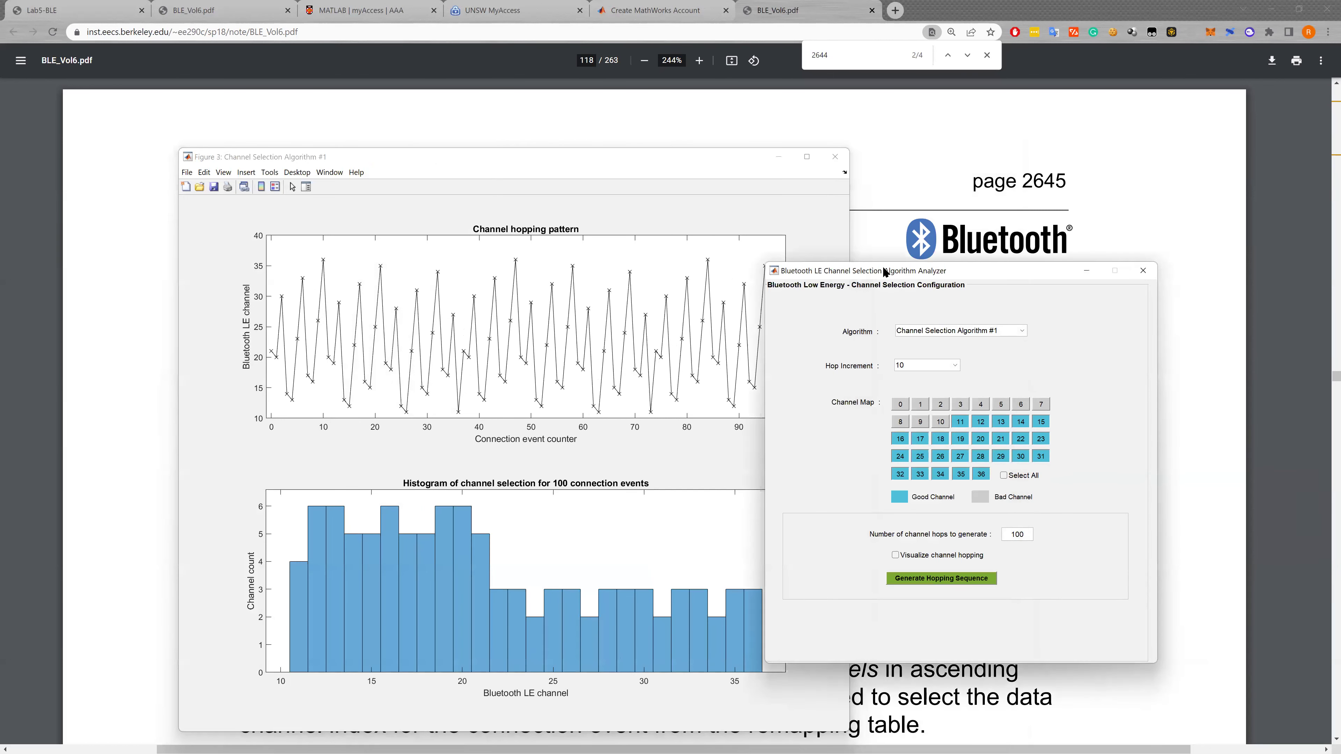
click(271, 354)
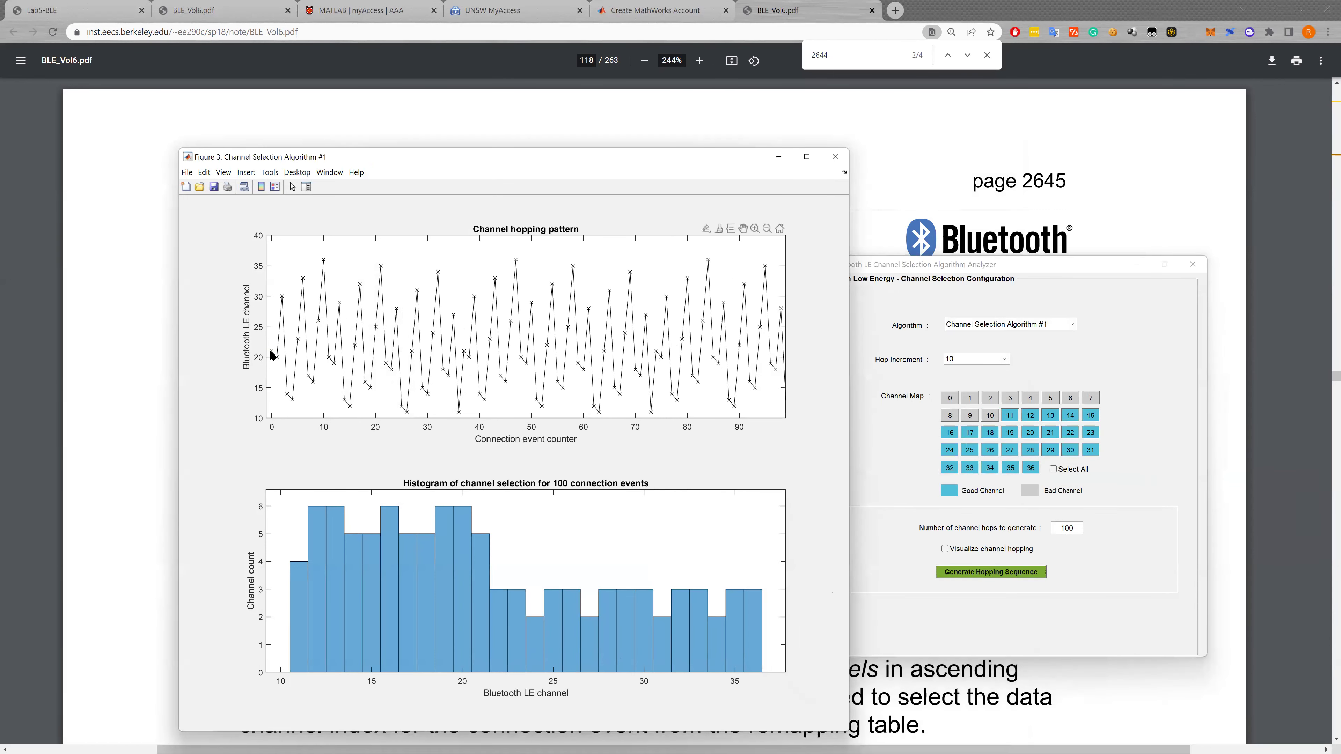
mouse_move(271, 353)
click(1038, 186)
drag(268, 565, 926, 568)
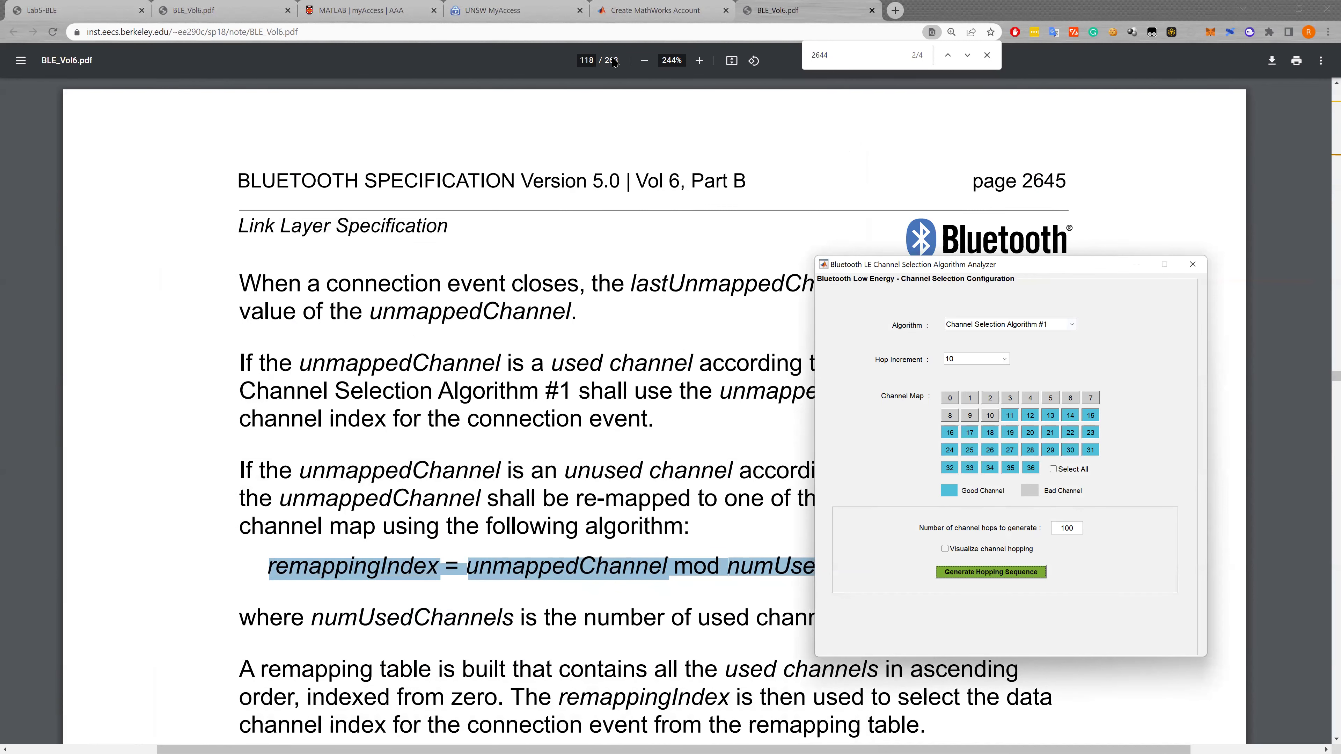
- Switch to the Lab5-BLE document and read question 1 about unmappedChannel being a good channel
click(231, 10)
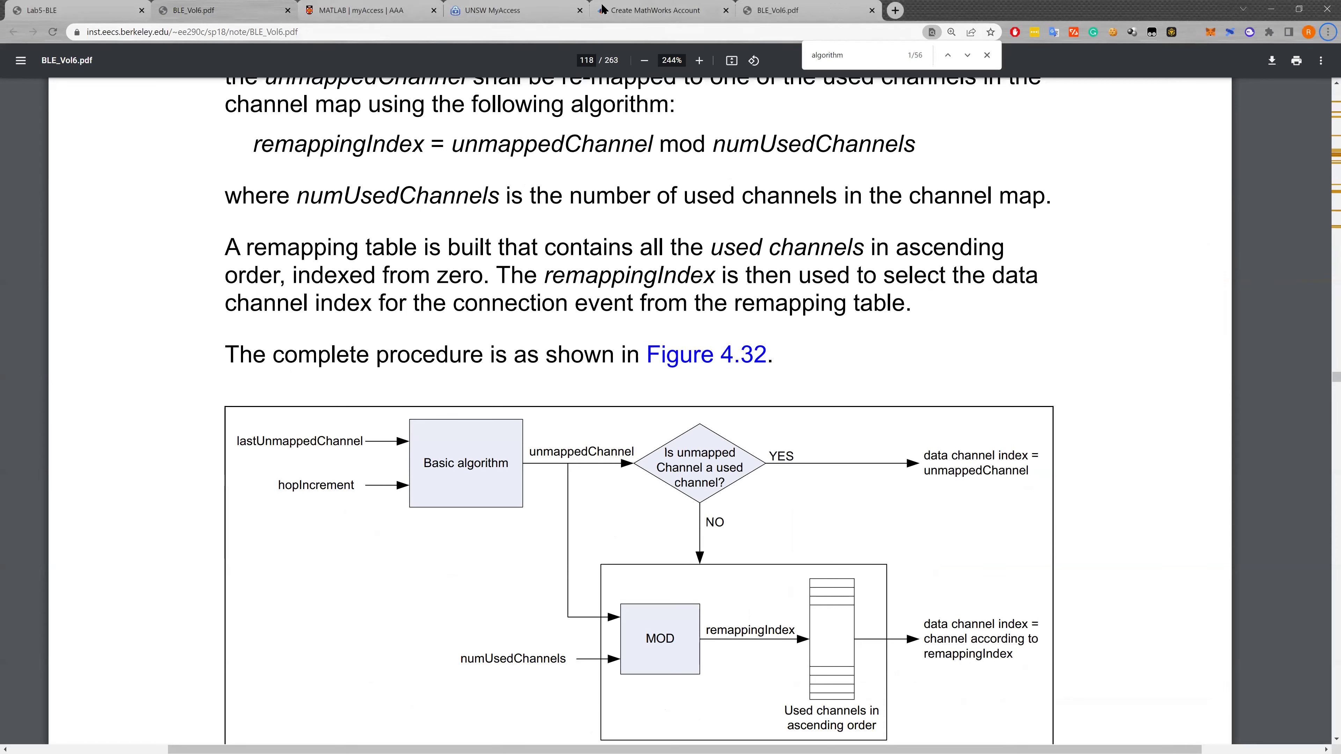
key(ctrl+1)
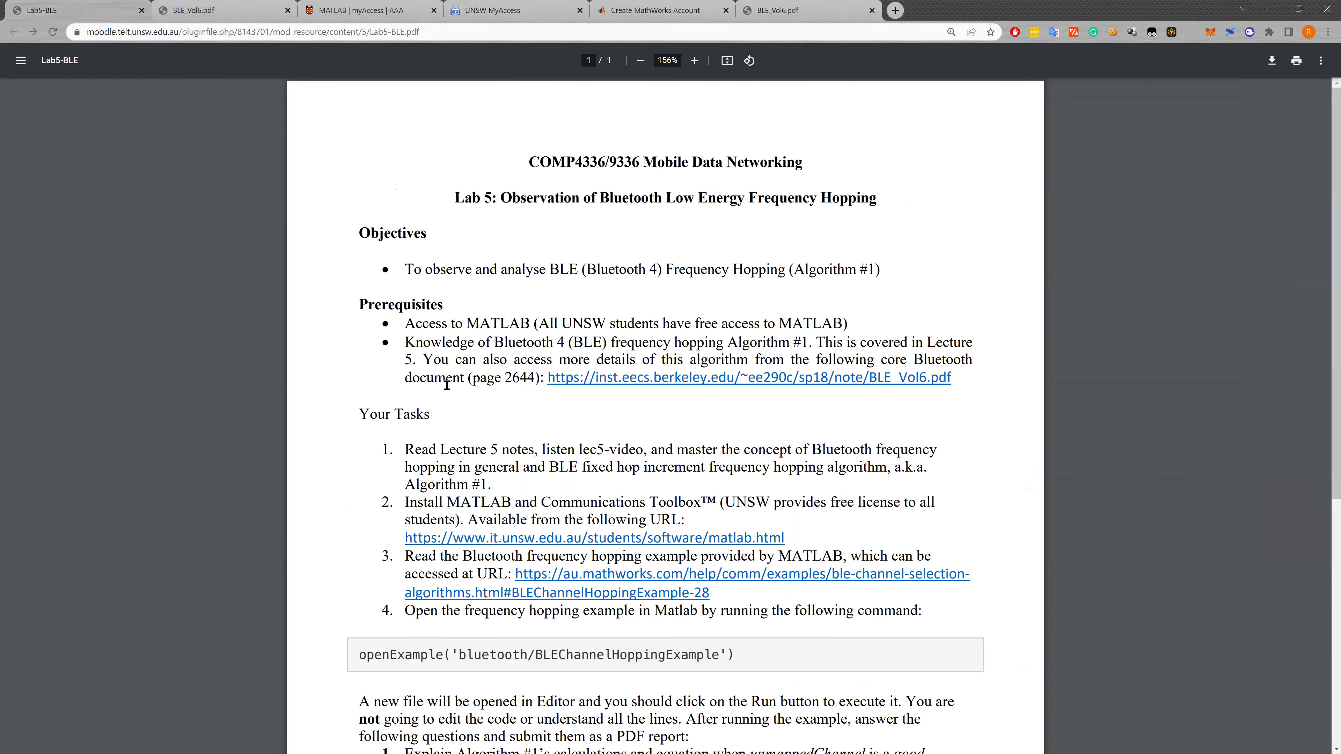
scroll(467, 407, down, 1)
scroll(467, 407, down, 3)
drag(401, 450, 867, 455)
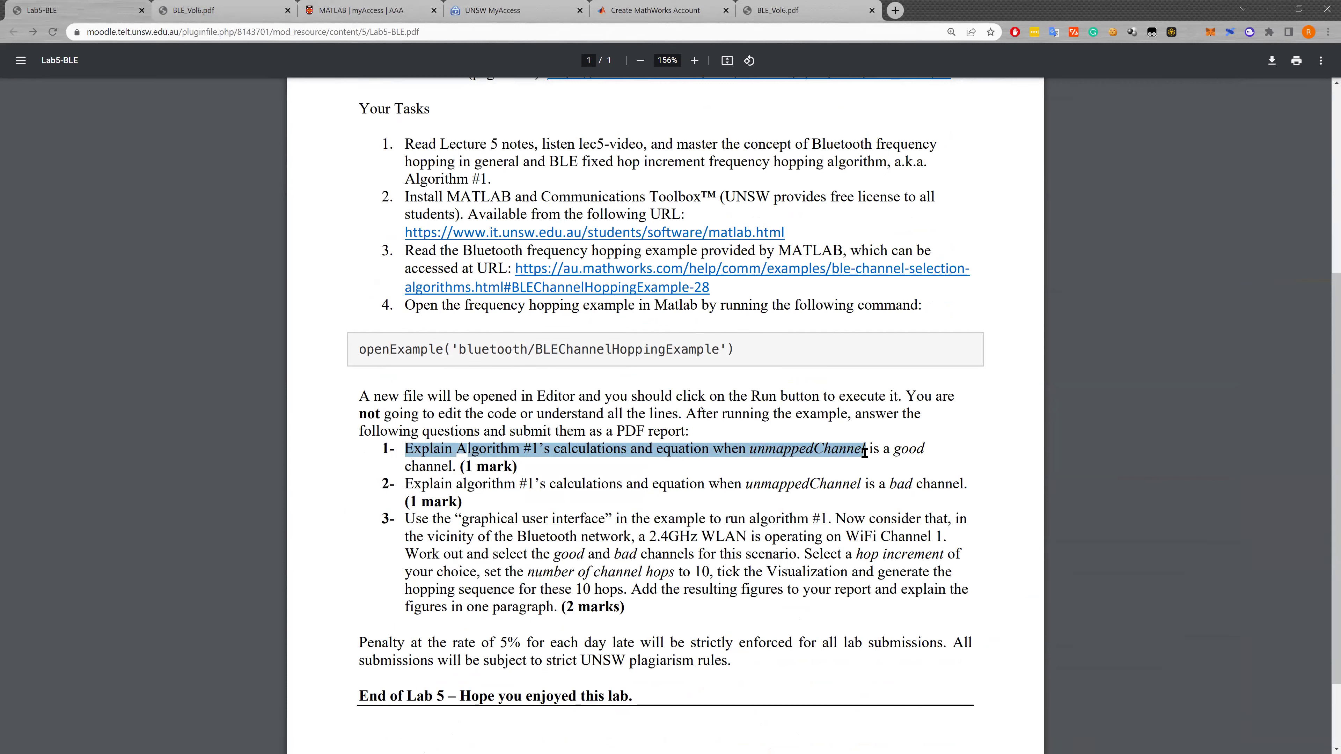
click(864, 452)
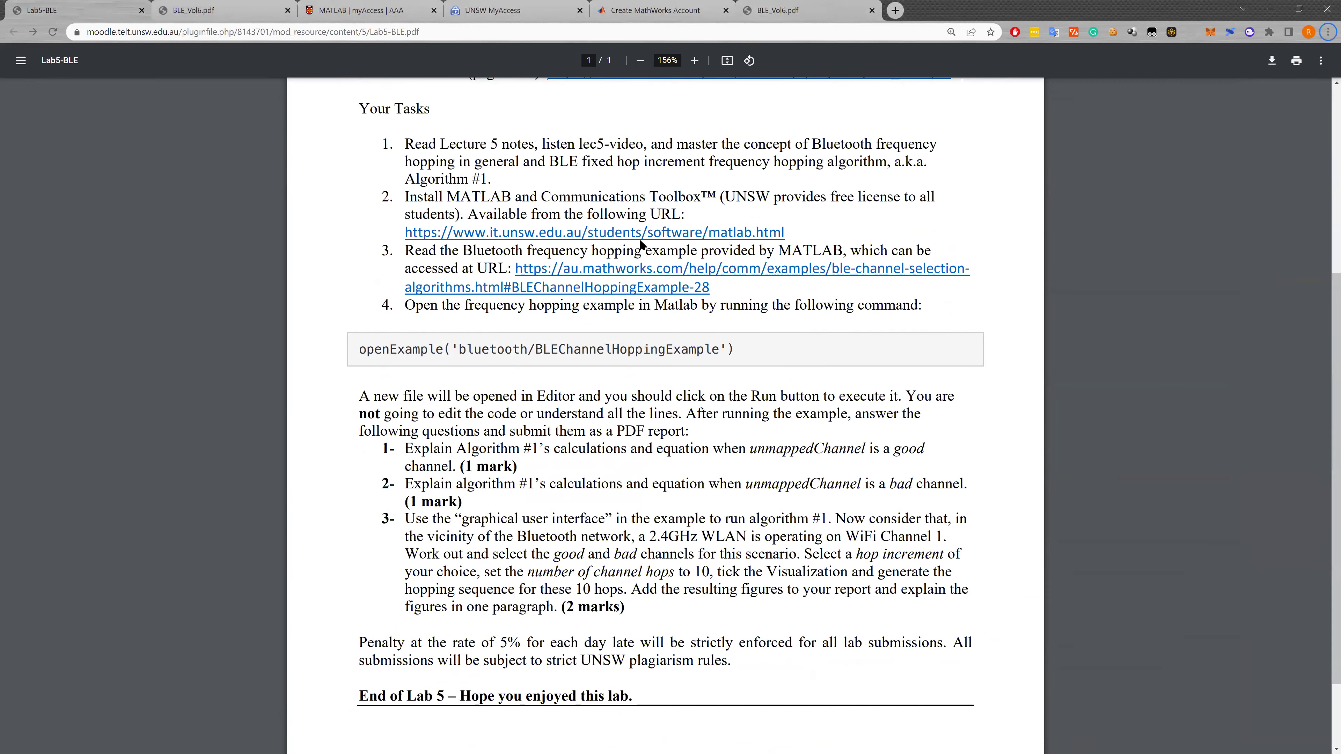
- Find and highlight the unmappedChannel = (lastUnmappedChannel + hopIncrement) mod 37 equation in the Bluetooth specification
key(ctrl+shift+Tab)
scroll(401, 496, up, 10)
drag(269, 480, 1011, 473)
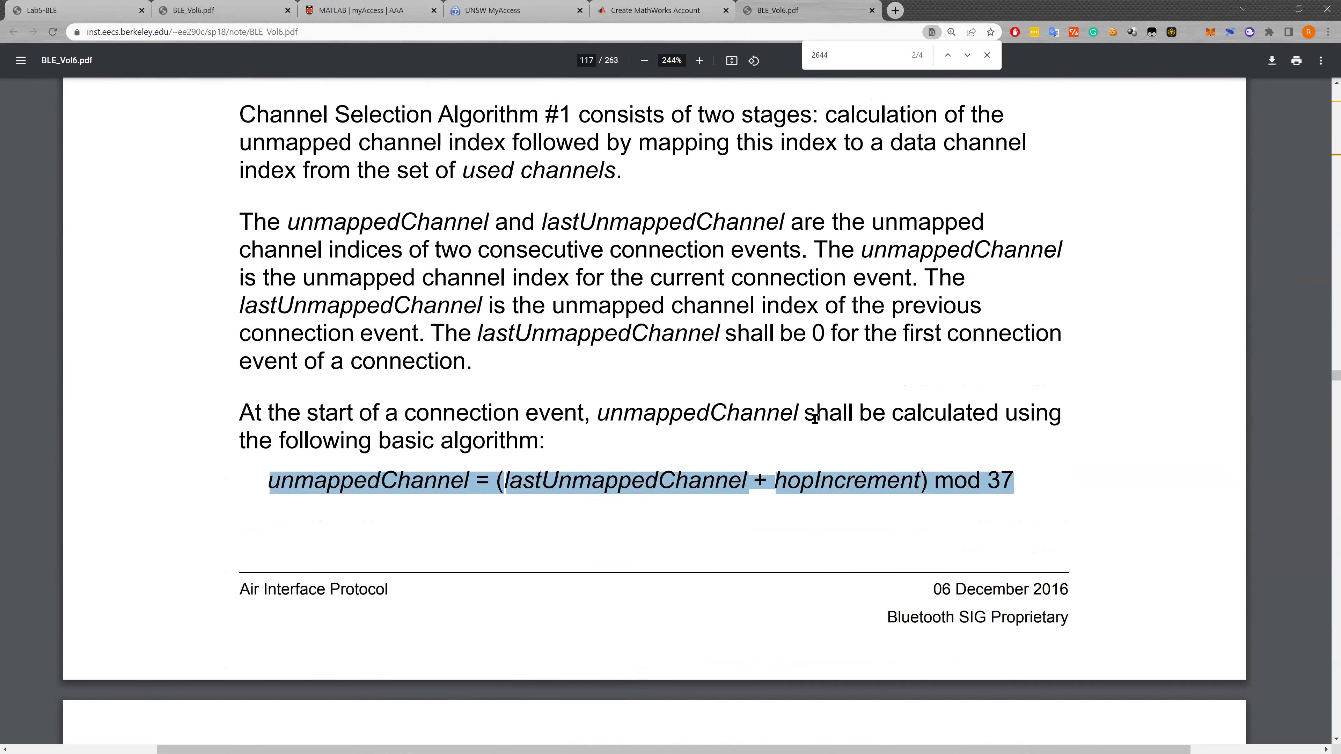
- Return to the Lab5-BLE document and examine question 2 about unmappedChannel being a bad channel
click(201, 15)
click(82, 13)
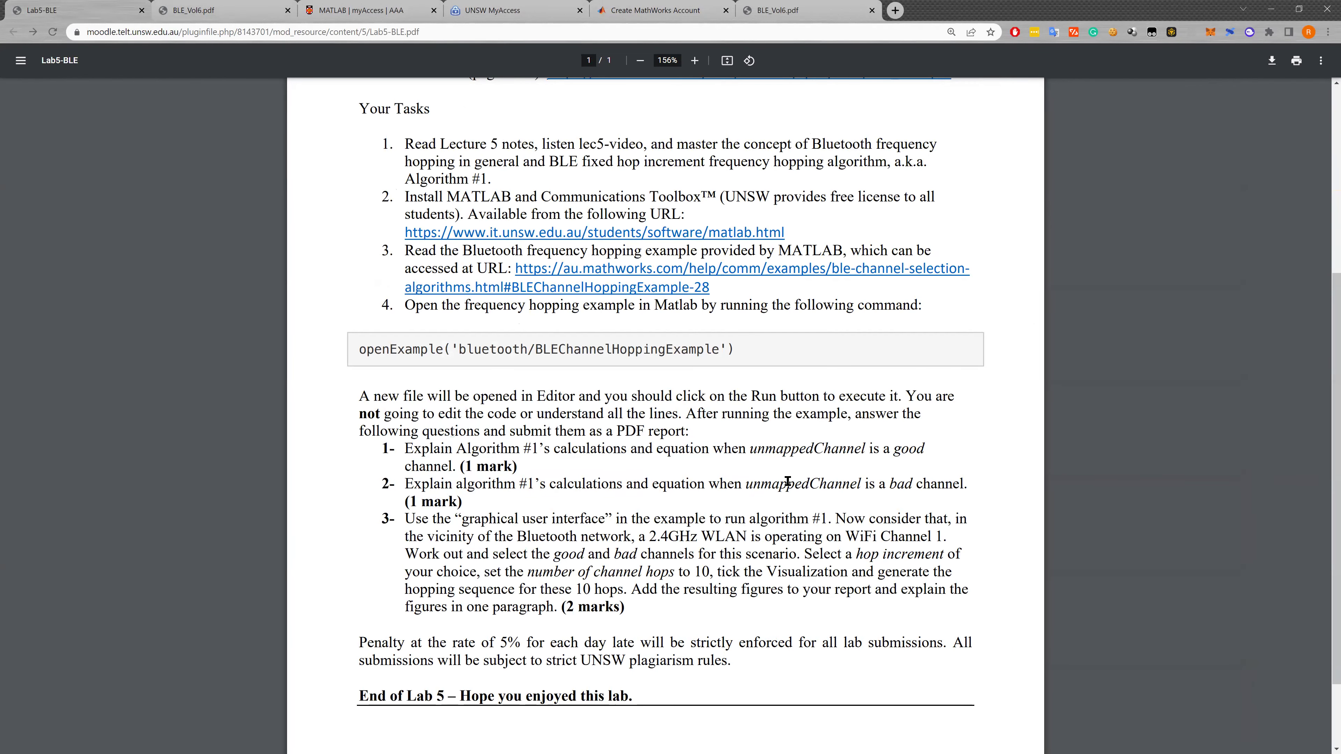
drag(746, 484, 866, 484)
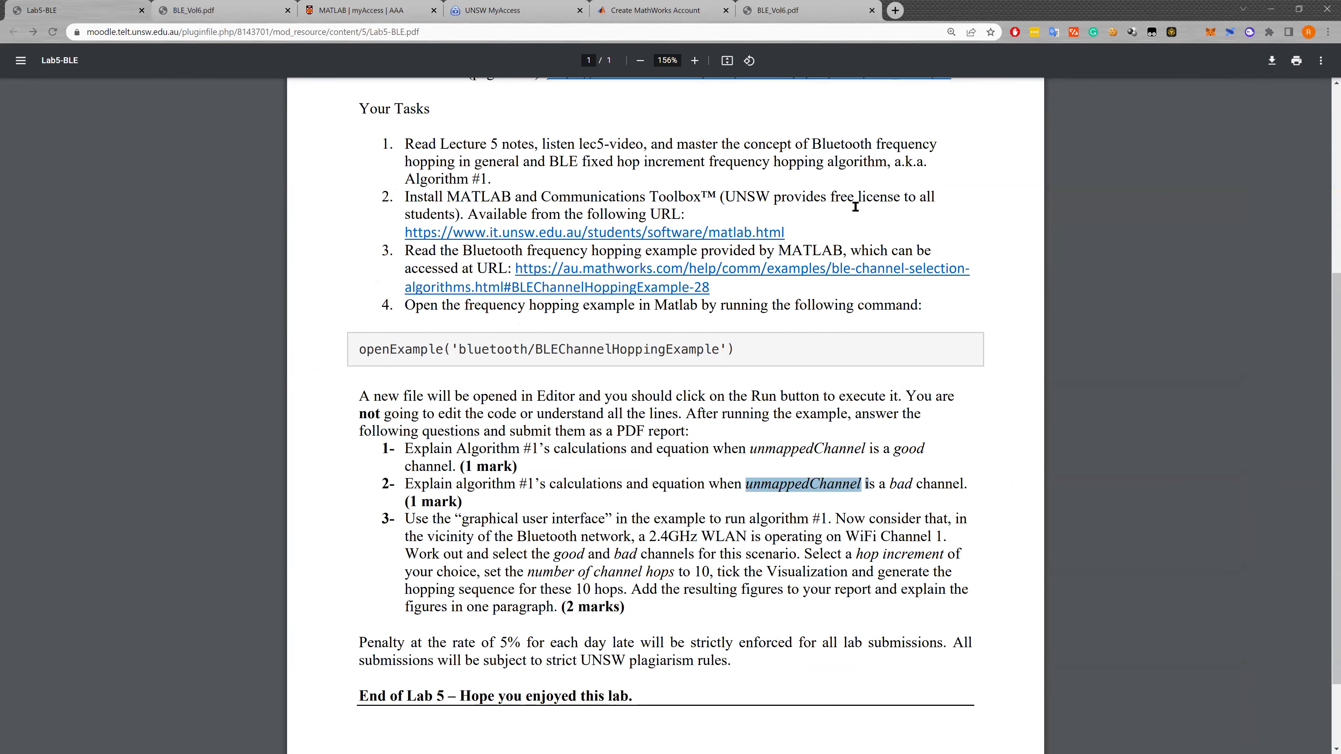
click(935, 480)
- In the Bluetooth specification, highlight the unused-channel paragraph and its remappingIndex = unmappedChannel mod numUsedChannels equation
click(787, 6)
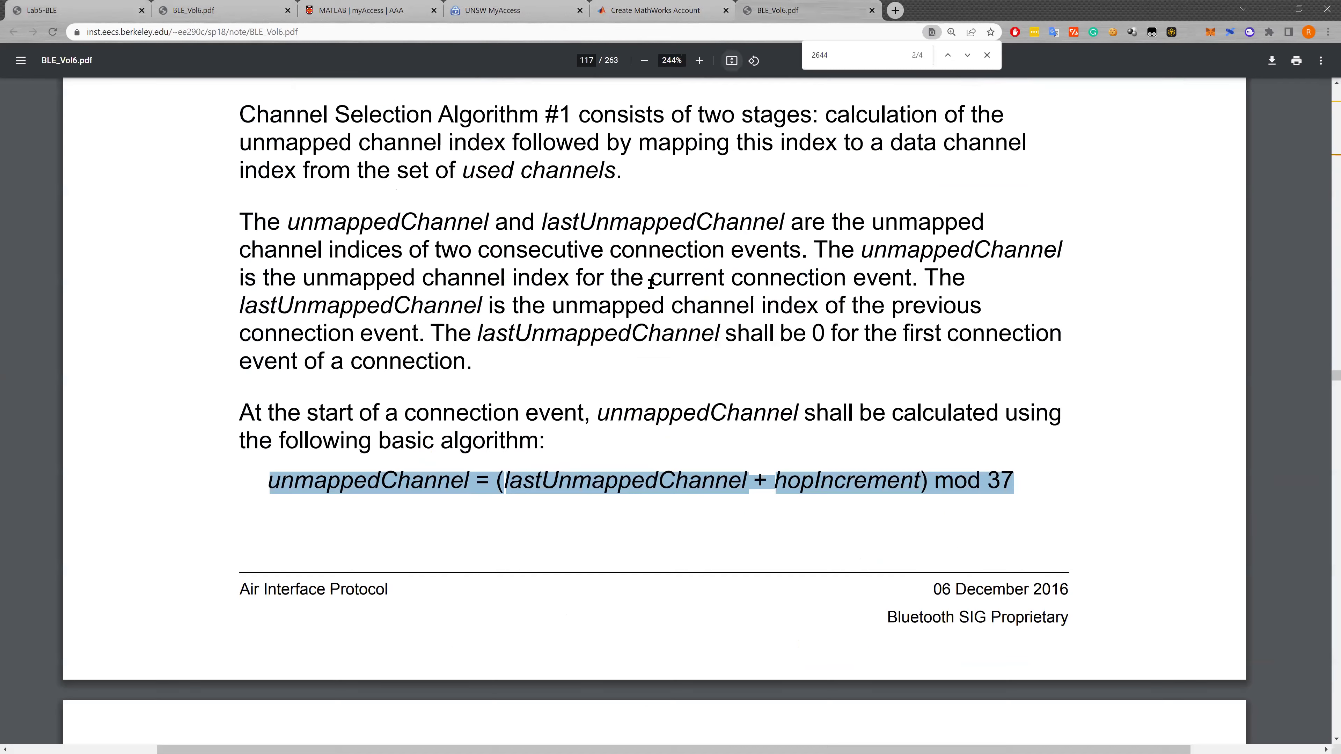
scroll(454, 524, down, 5)
scroll(418, 434, up, 2)
scroll(323, 293, down, 8)
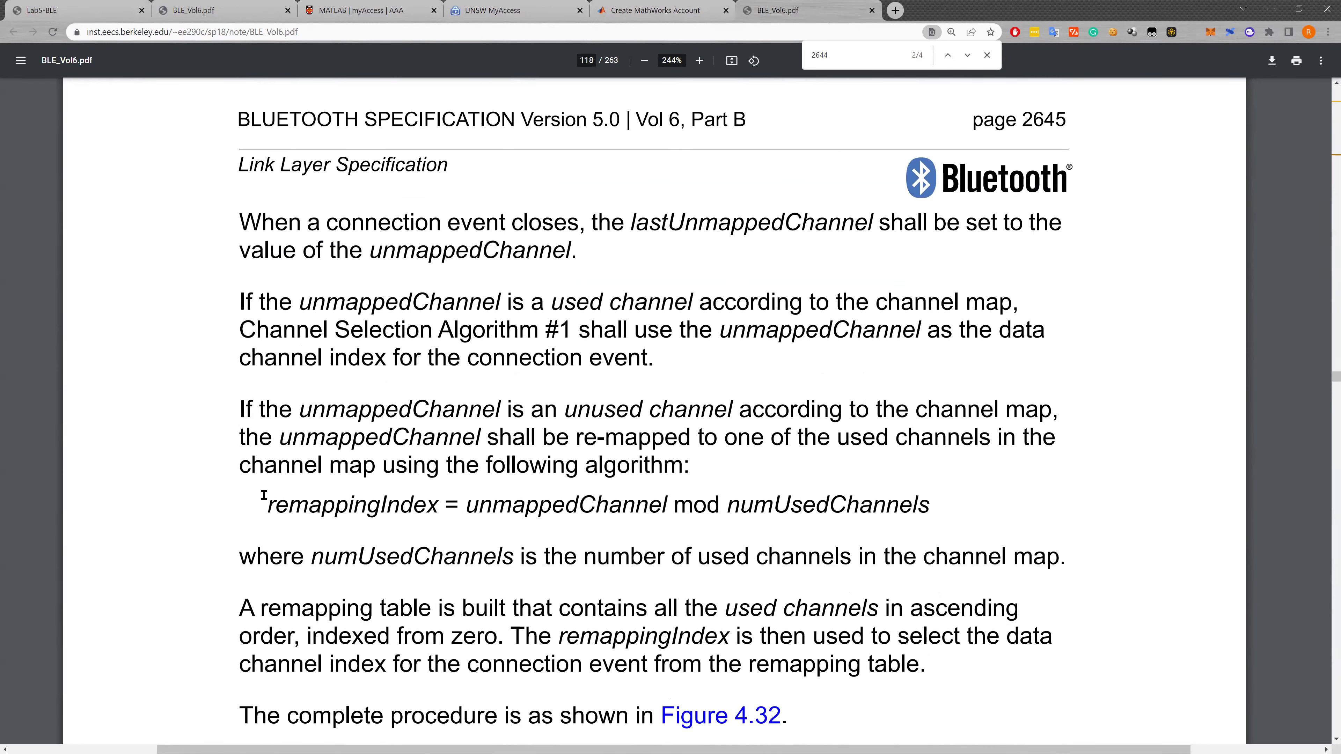
drag(241, 403, 740, 472)
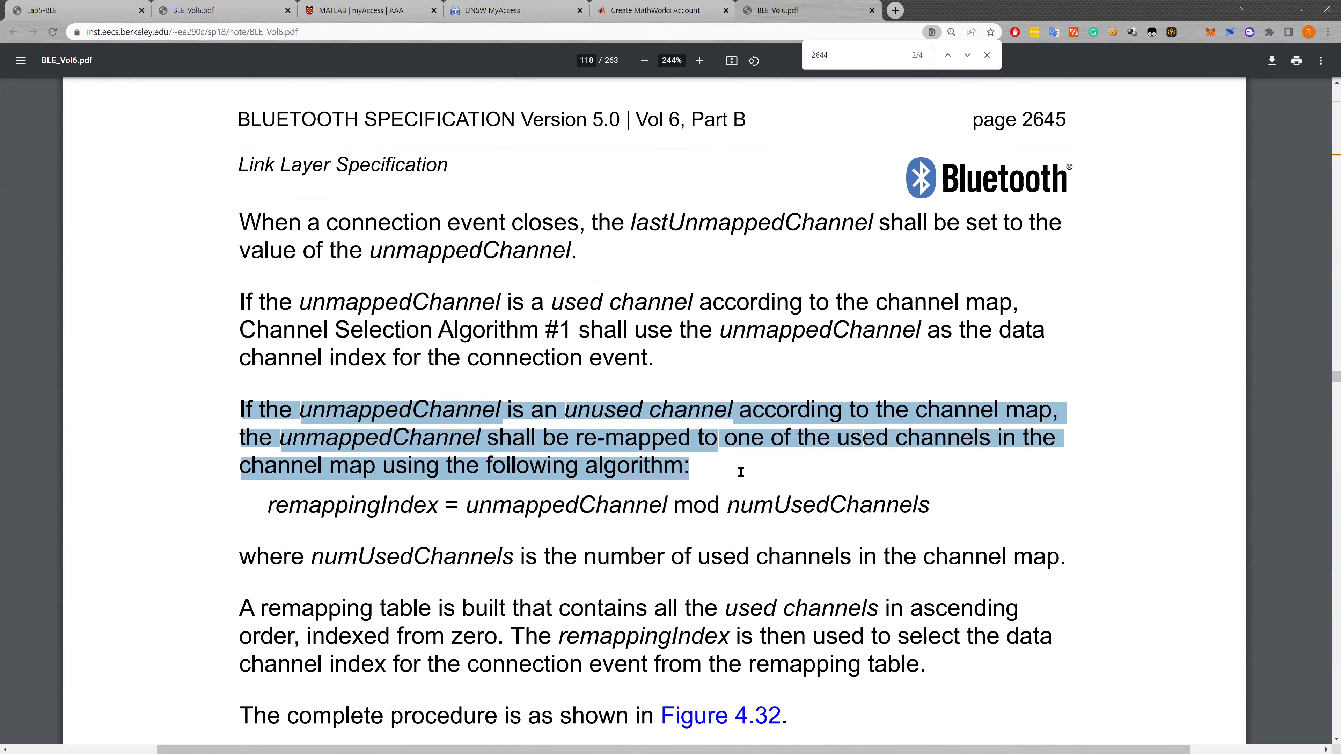
click(639, 512)
drag(271, 508, 957, 503)
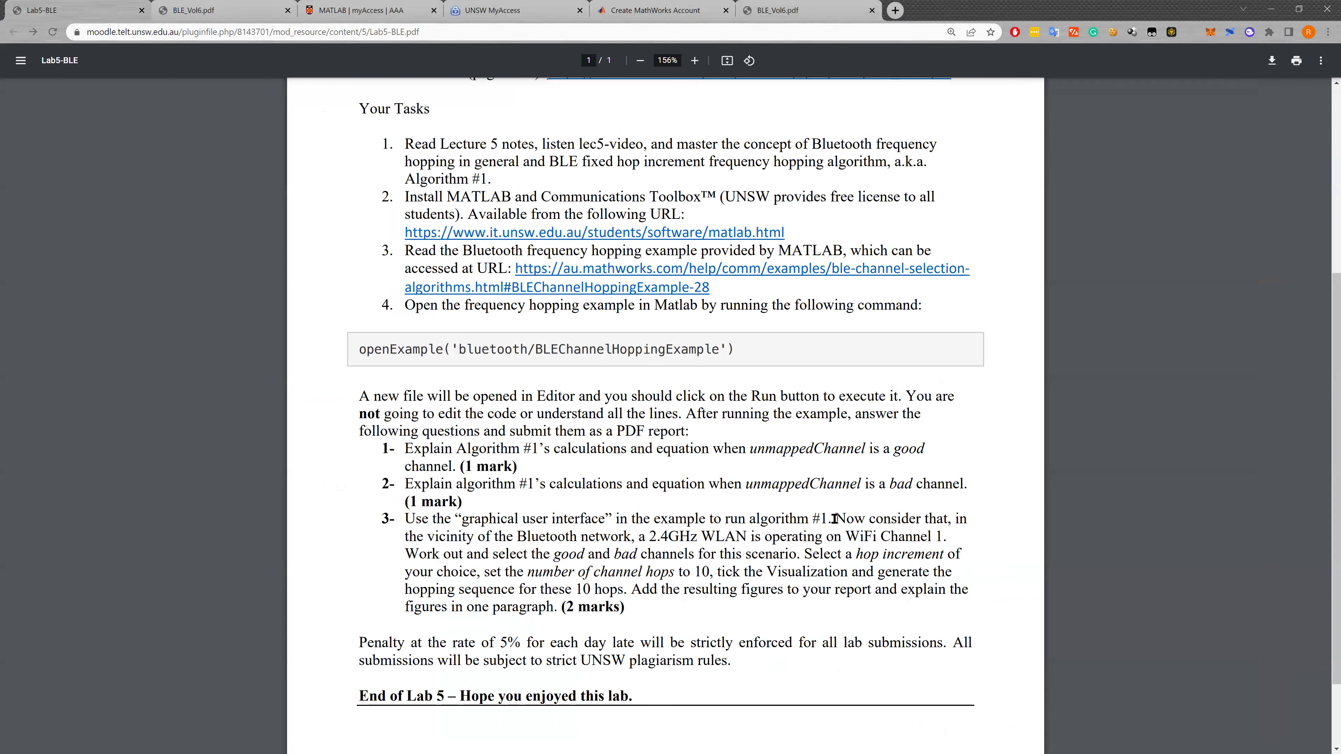
- Highlight the question 3 condition that a 2.4GHz WLAN is operating on WiFi Channel 1
drag(836, 521, 950, 521)
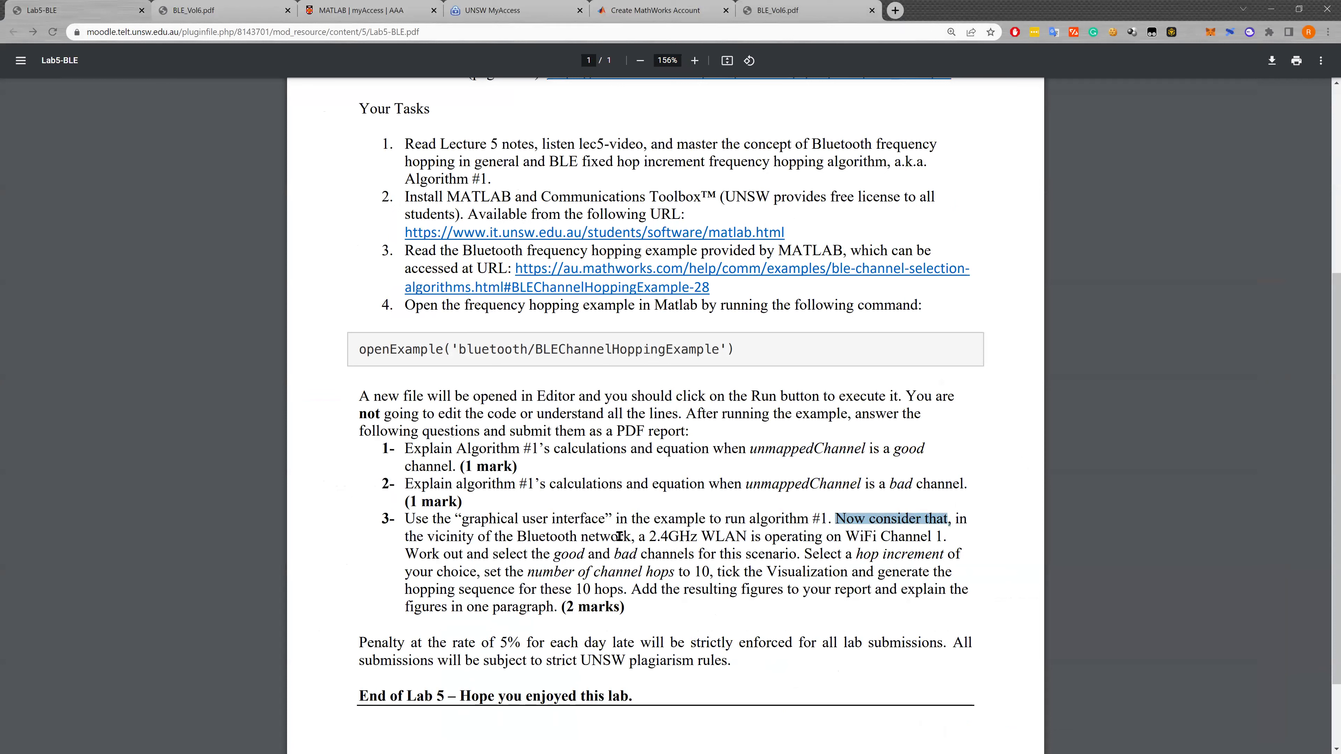
drag(640, 536, 944, 538)
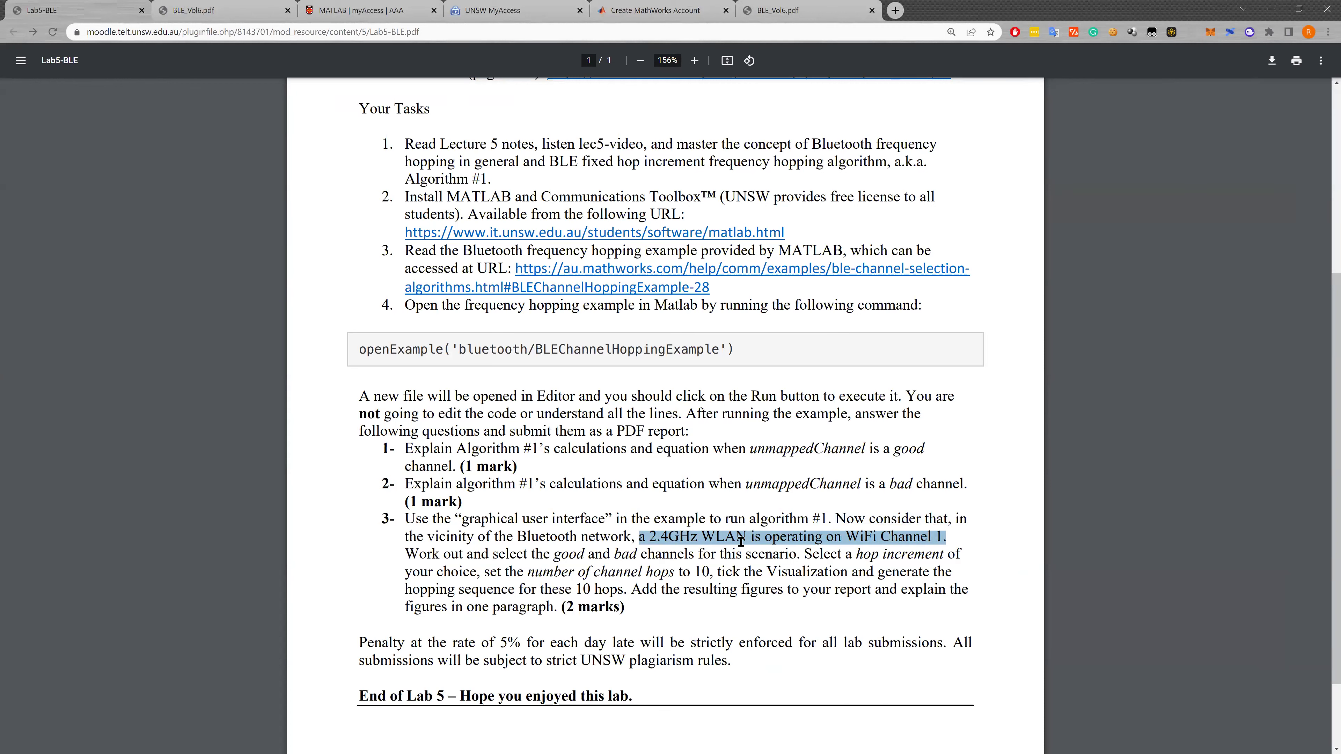
- Switch to the channel selection analyzer and mark channels 0 through 10 as good in the channel map
key(alt)
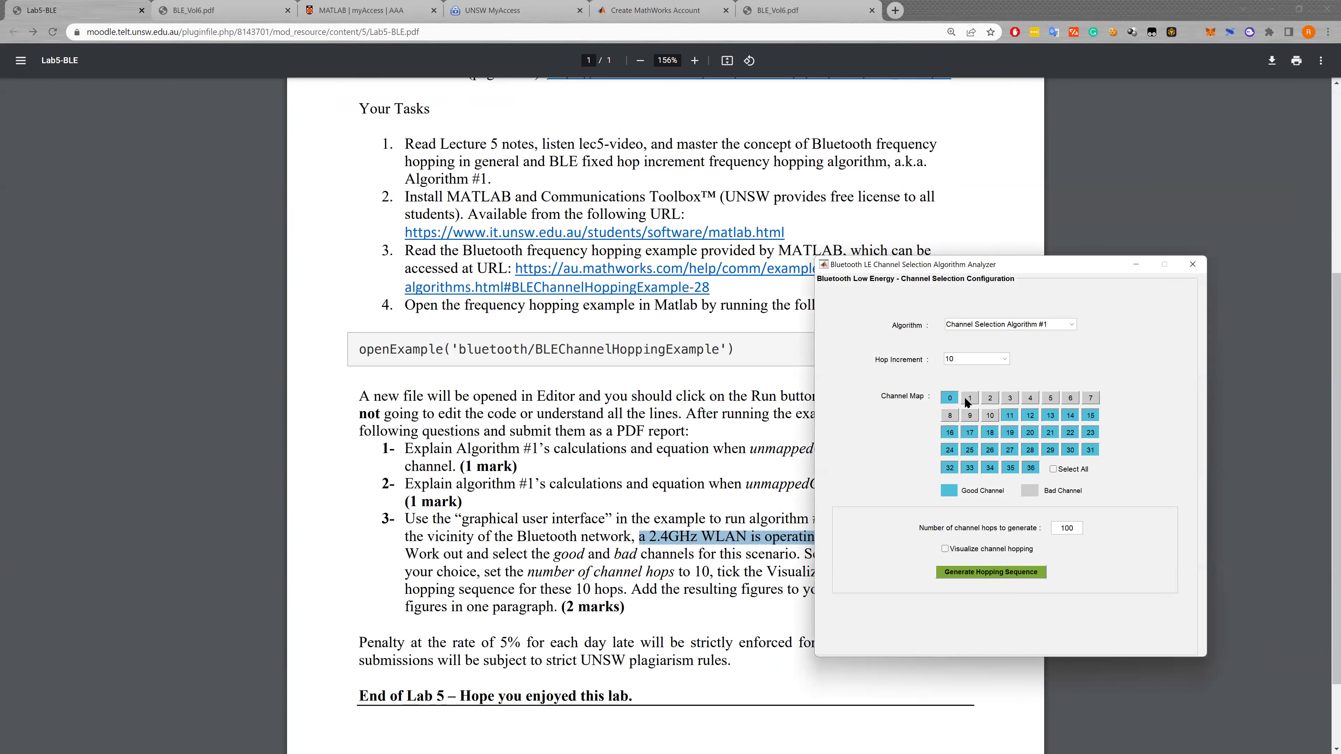
click(990, 398)
click(990, 415)
click(969, 415)
click(949, 415)
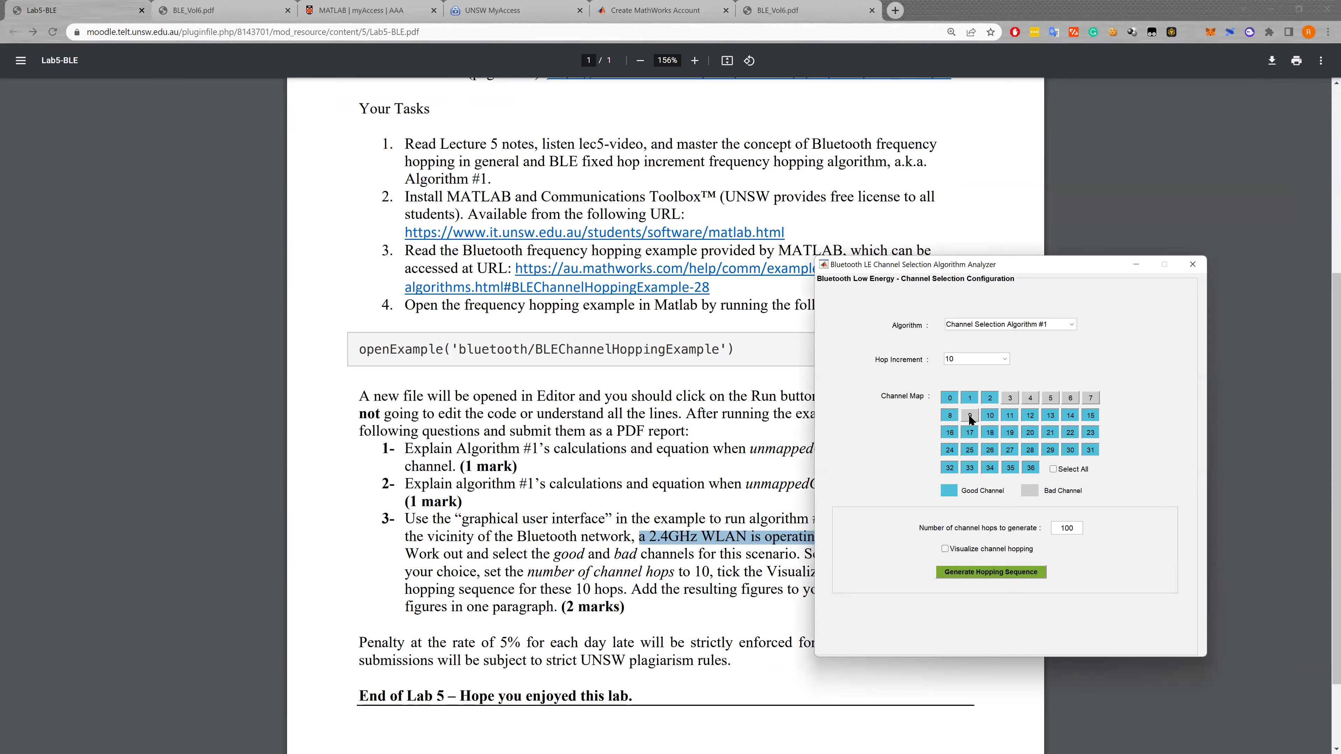
click(1009, 399)
click(1030, 400)
click(1050, 400)
click(1070, 399)
click(1090, 399)
- Mark channels 0 through 4 as bad in the channel map
click(972, 399)
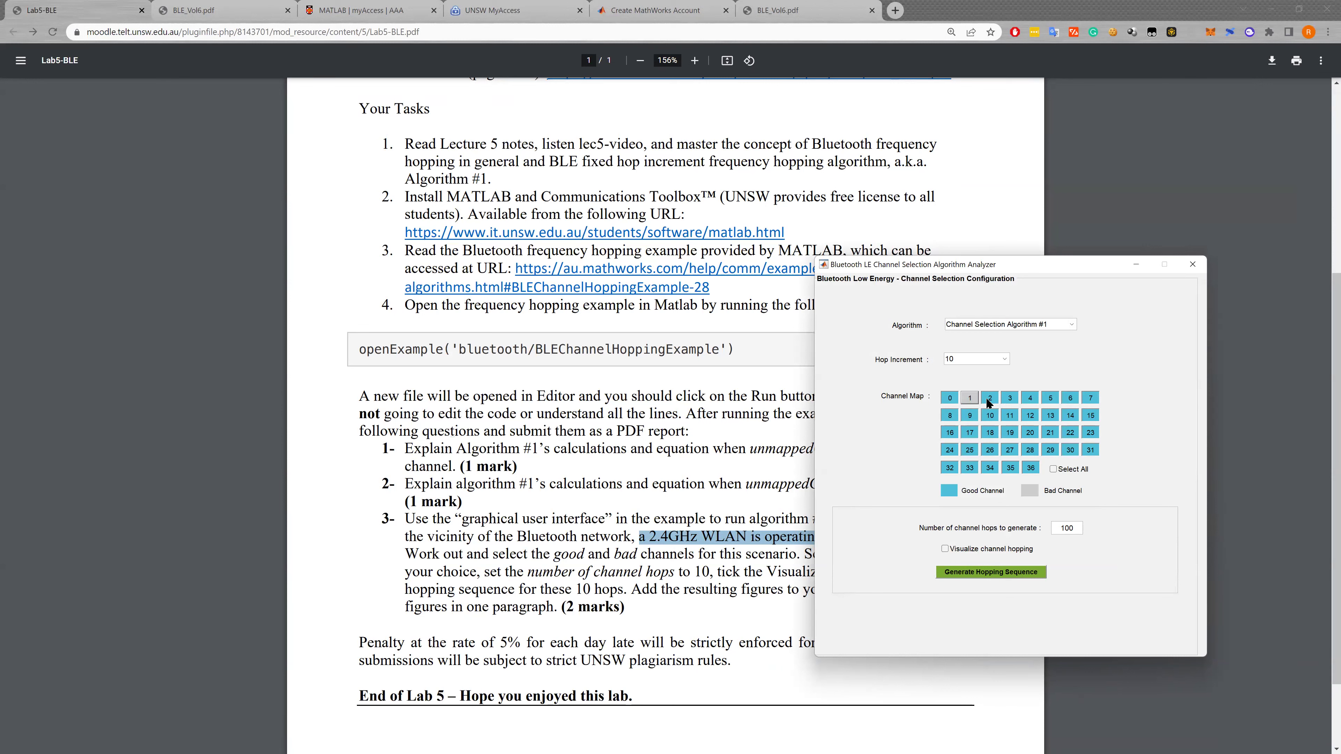
click(990, 400)
click(969, 400)
click(950, 400)
click(986, 401)
click(969, 402)
click(990, 399)
click(1010, 399)
click(1031, 399)
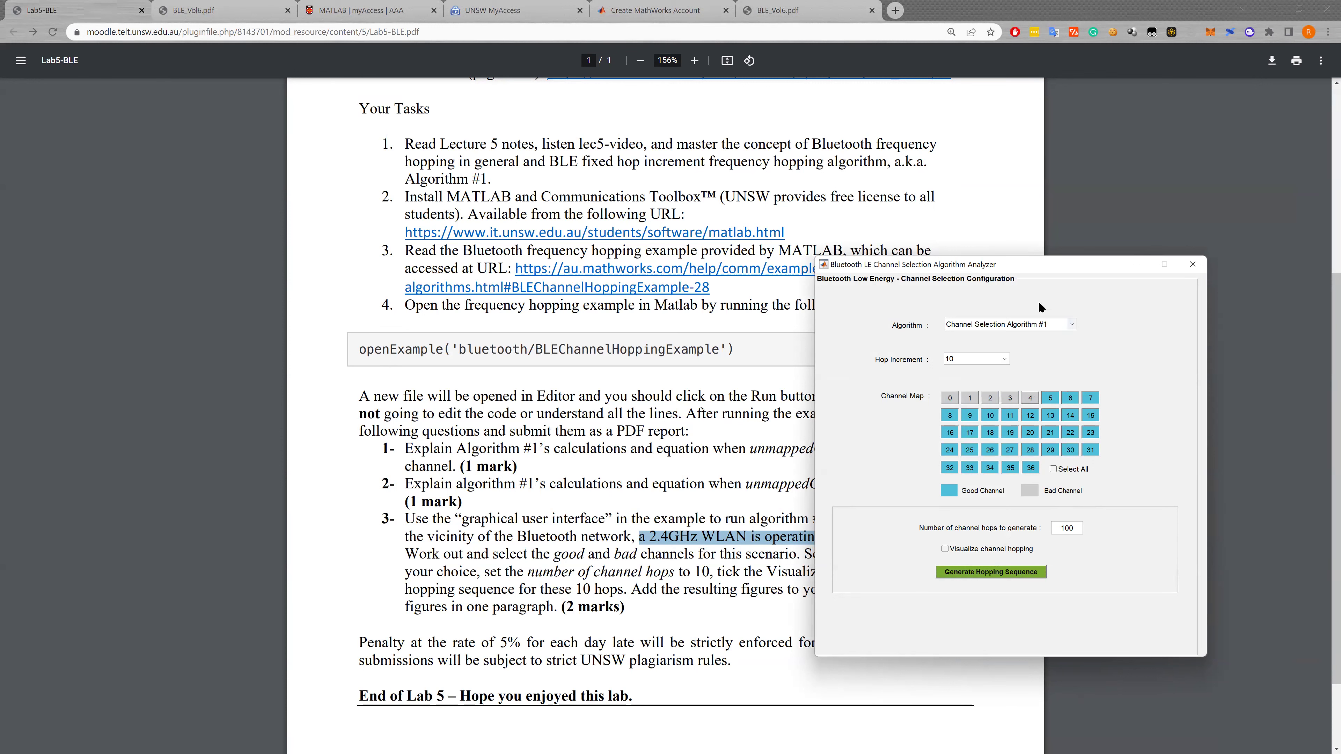
- Move the analyzer clear of the question text, and set the hop increment and number of channel hops both to 10
drag(1001, 266, 1084, 293)
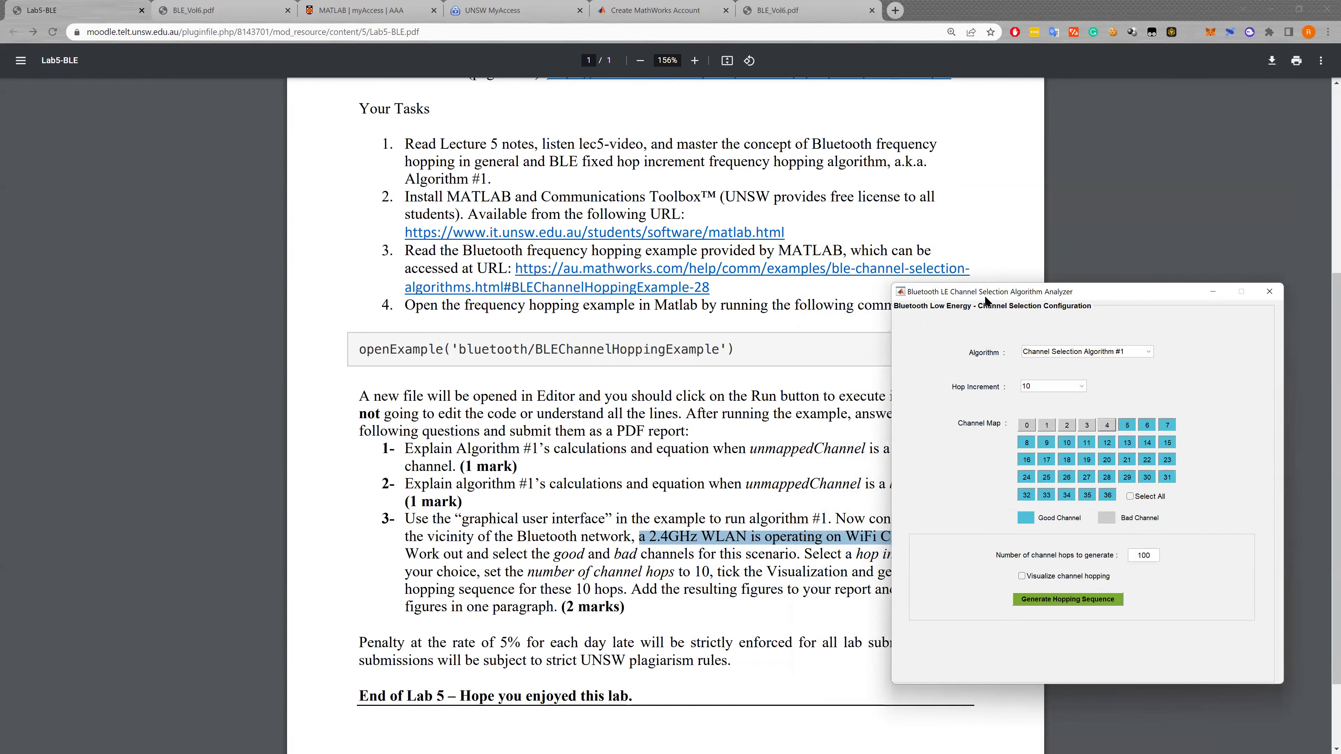
drag(989, 292, 1006, 299)
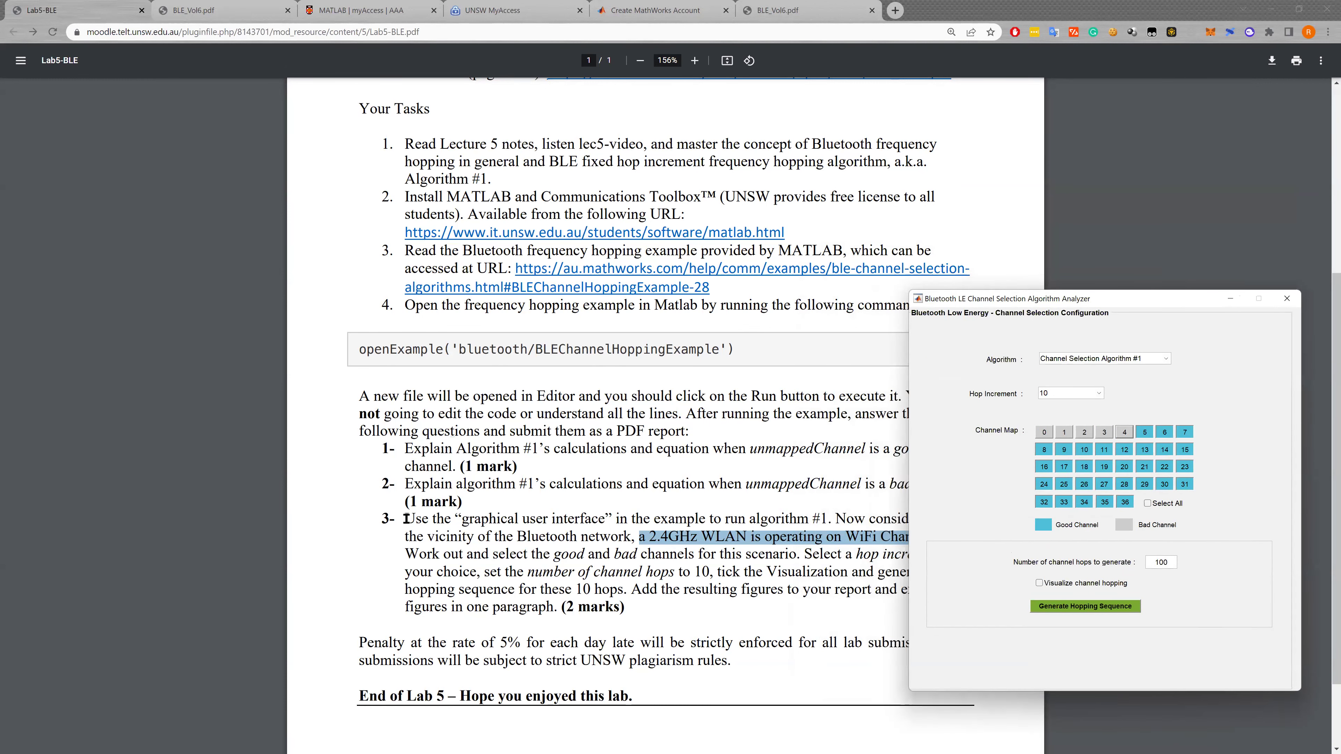
click(1048, 431)
click(1051, 394)
click(1051, 457)
double_click(1159, 563)
text(10)
- Restore channels 0, 2, 3 and 4 to good, keeping only channel 1 marked as bad
click(1084, 432)
click(1104, 432)
click(1124, 432)
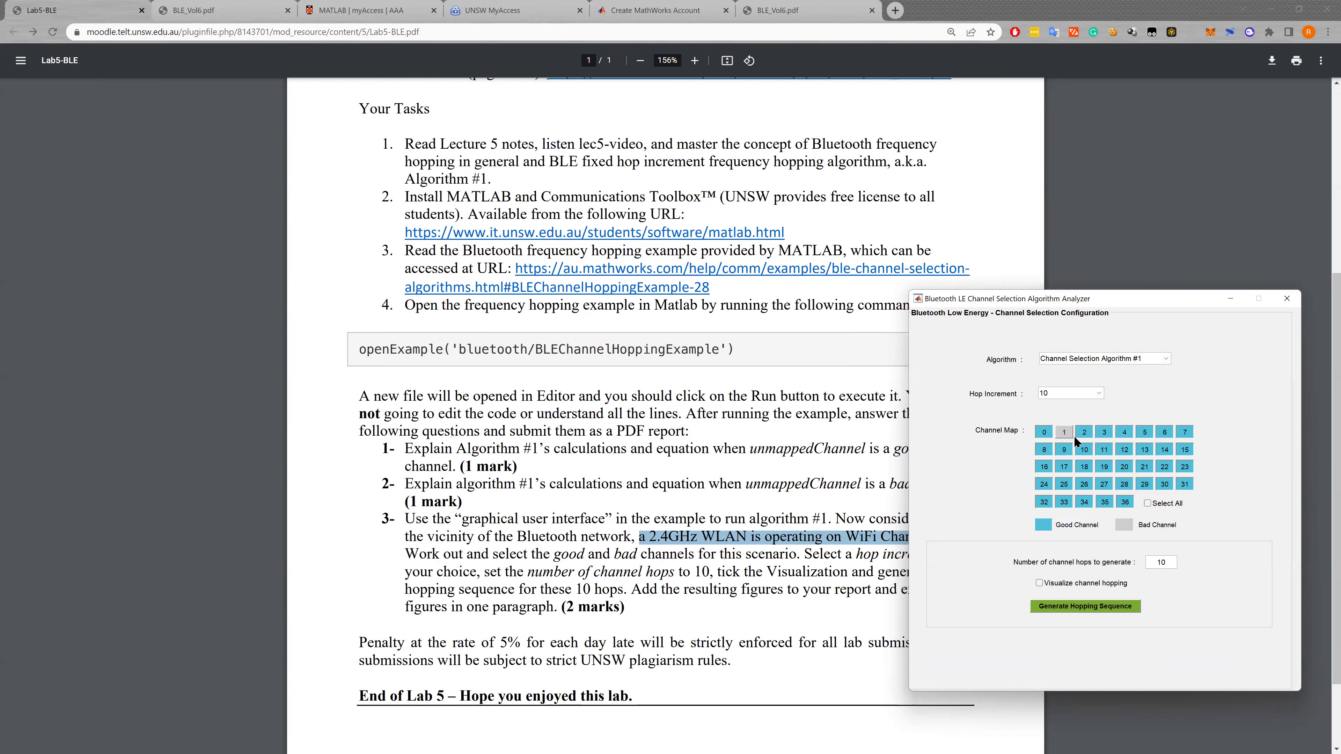
click(1084, 432)
click(1043, 432)
click(1084, 433)
- Generate the 10-hop sequence with channel 1 bad, examine the resulting figure, and minimize it
drag(1078, 293, 1041, 125)
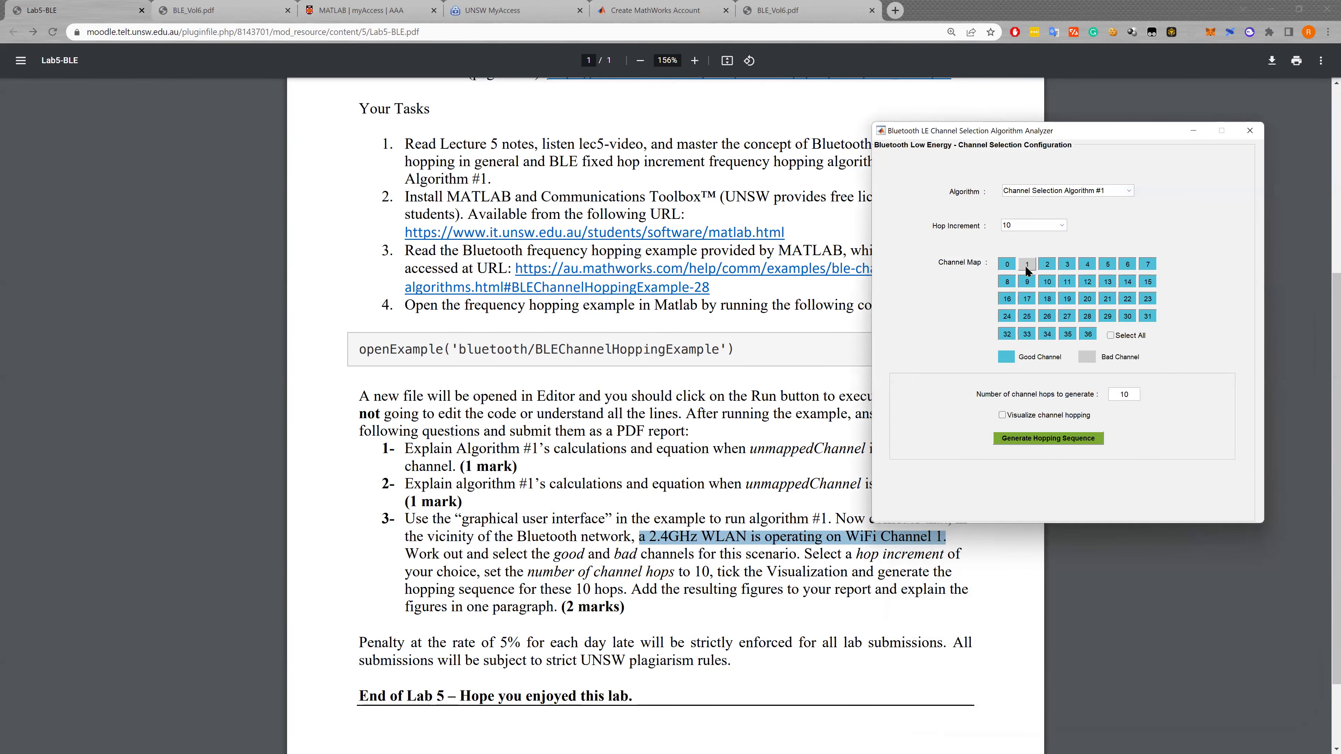
click(1036, 442)
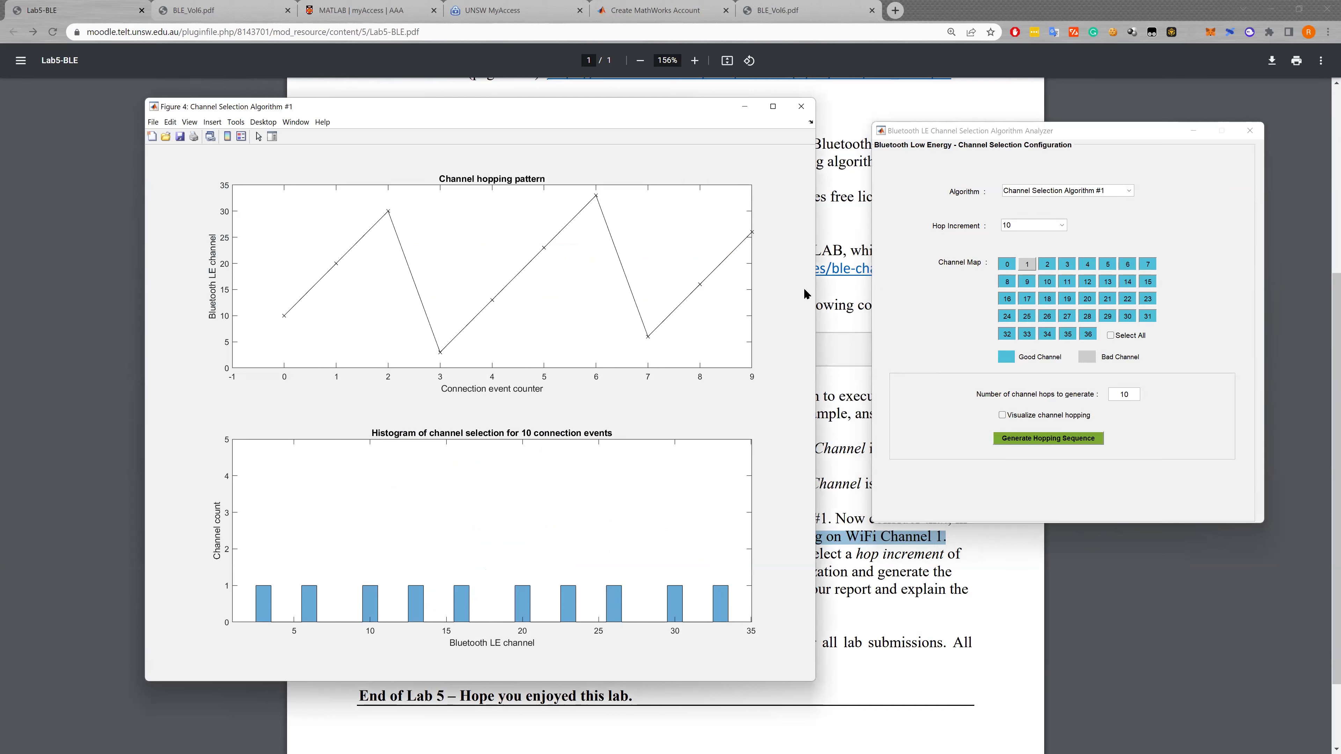
mouse_move(597, 200)
click(745, 108)
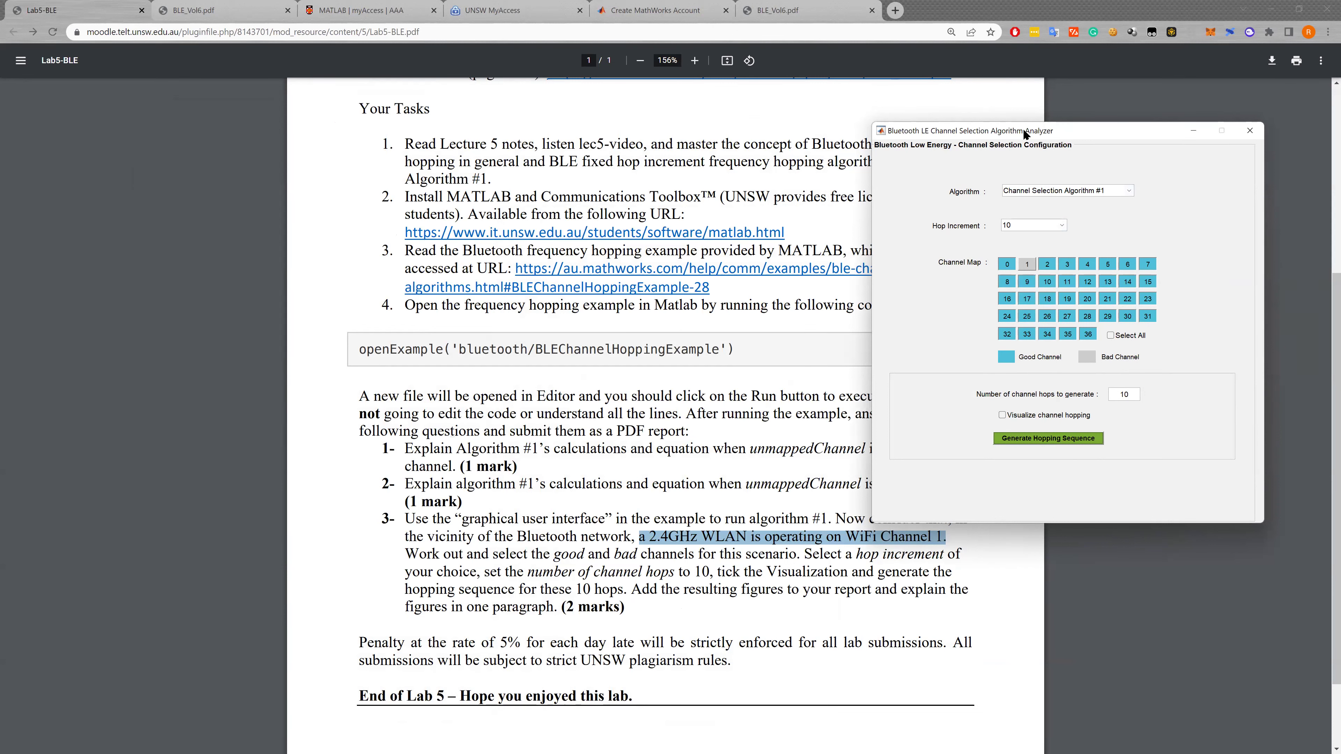
- Try other hop increments, including 5 and 9, and return the hop increment to 10
drag(1024, 133, 1051, 76)
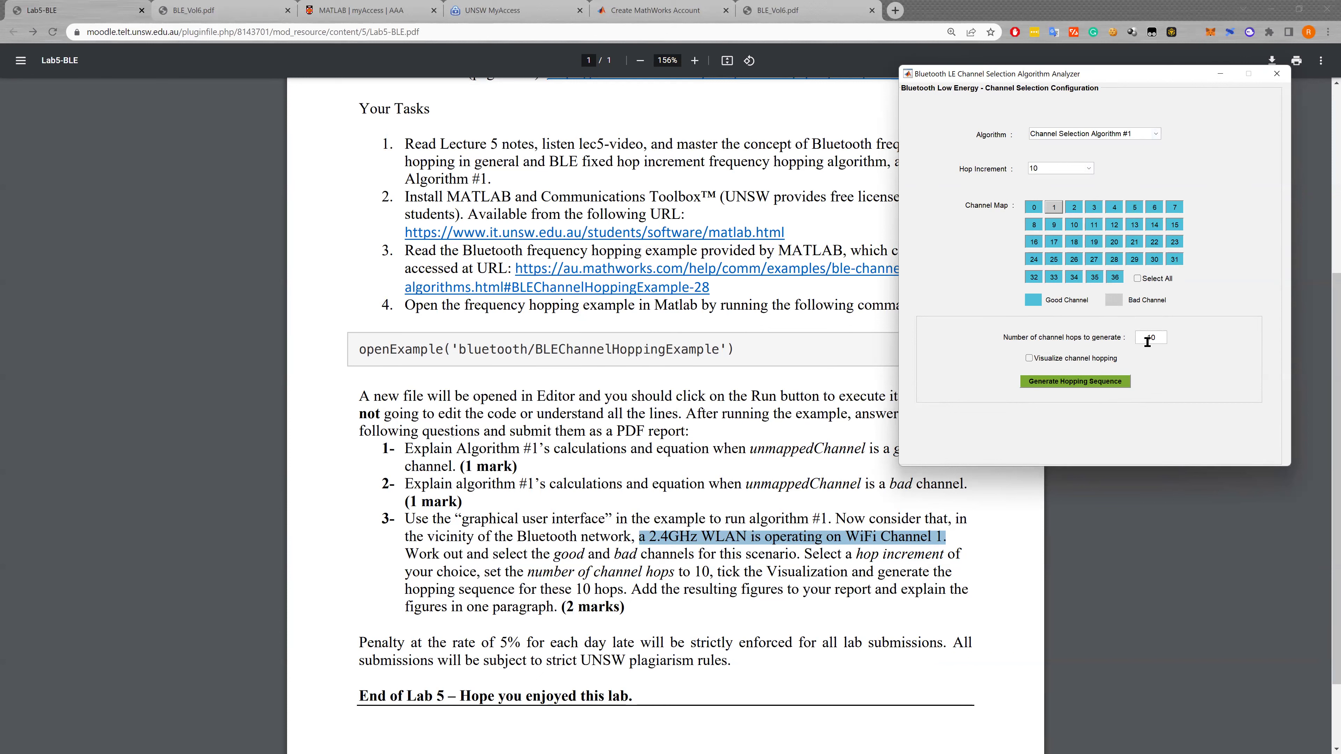
click(1045, 168)
click(1042, 190)
click(1042, 169)
click(1042, 190)
click(1036, 169)
click(1045, 180)
click(1049, 170)
click(1040, 168)
click(1043, 167)
click(1043, 180)
click(1043, 169)
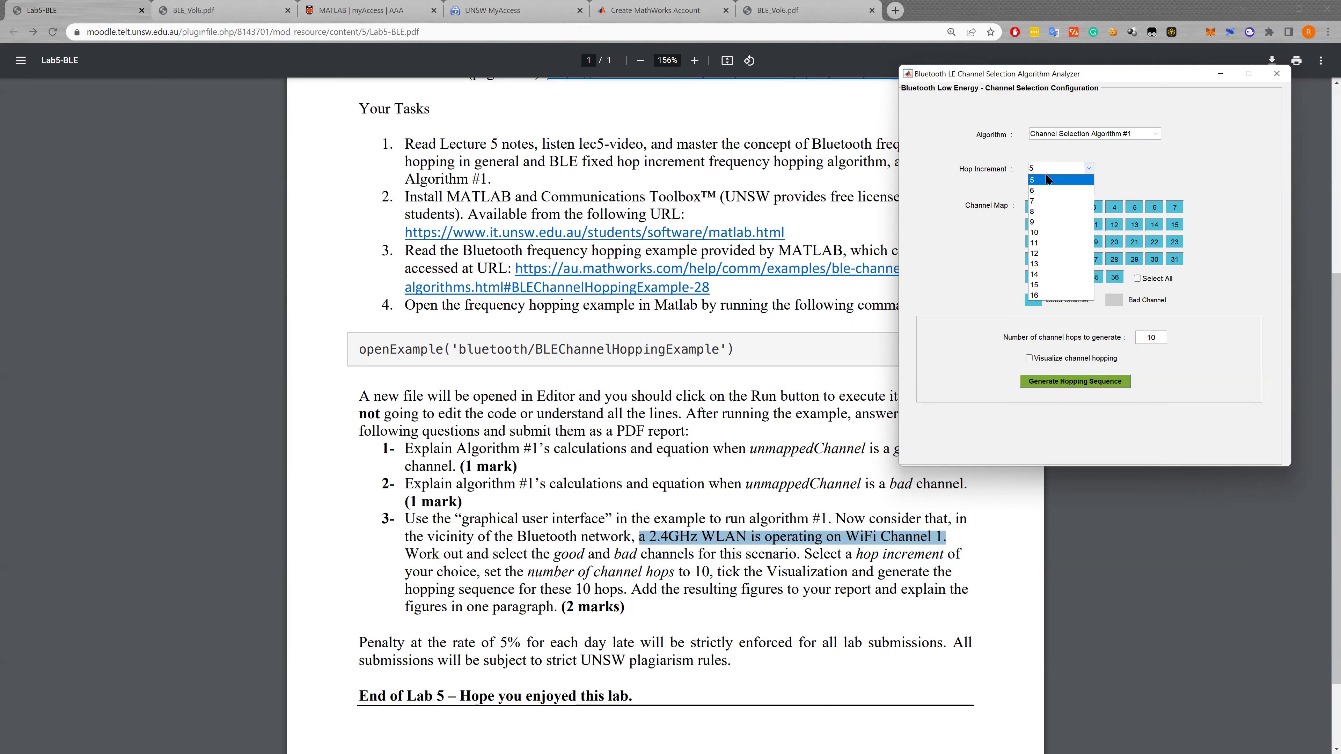
click(1042, 219)
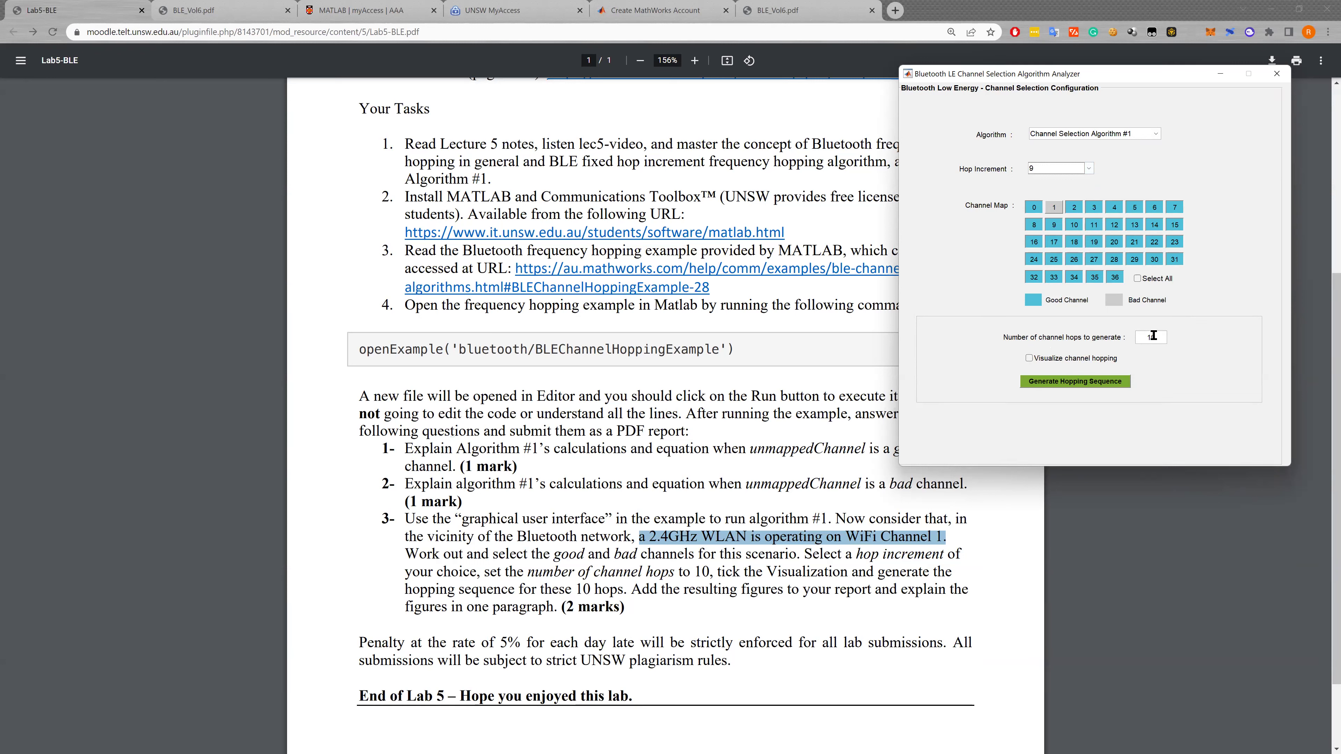
click(1051, 166)
click(1041, 233)
- Mark additional channels, including 2 and 3, as bad and generate the 10-hop sequence
click(1074, 209)
click(1091, 207)
click(1066, 384)
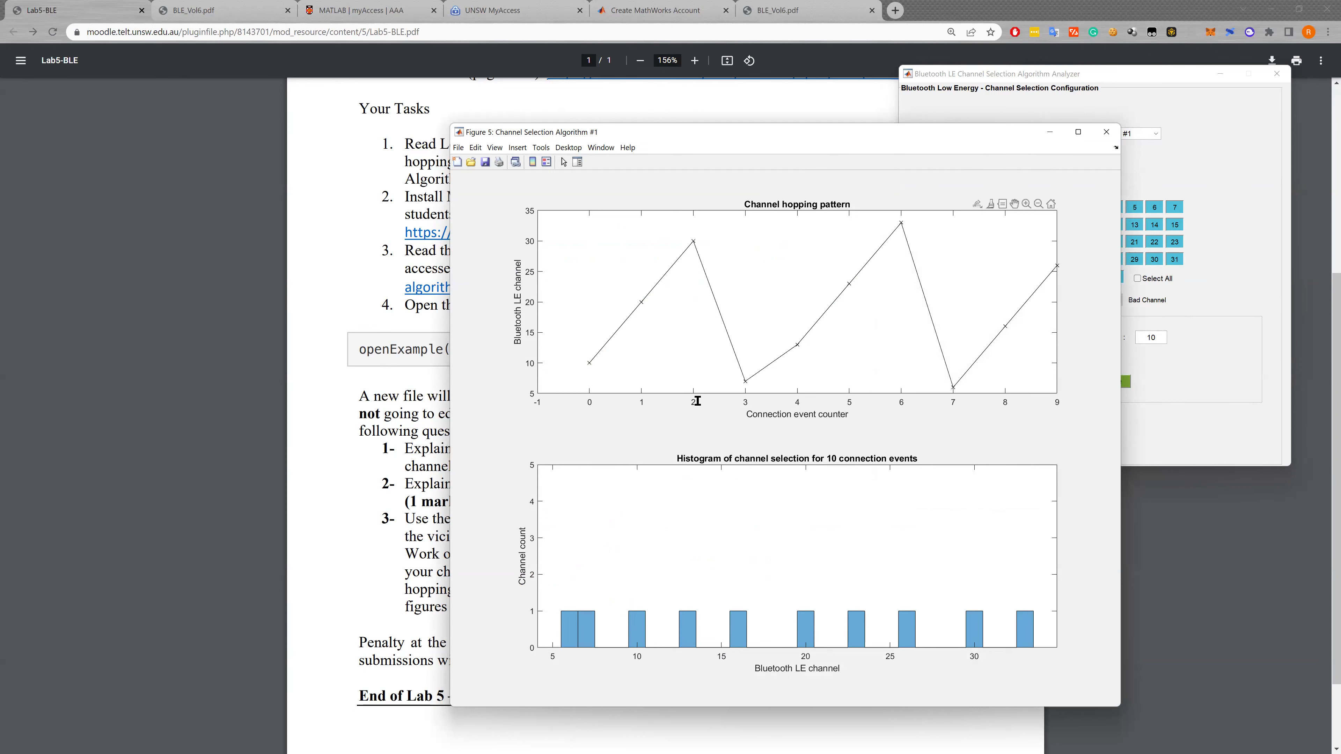
- Add data tips to the hopping pattern plot at connection events 0, 1, 2 and 3
mouse_move(591, 363)
click(640, 303)
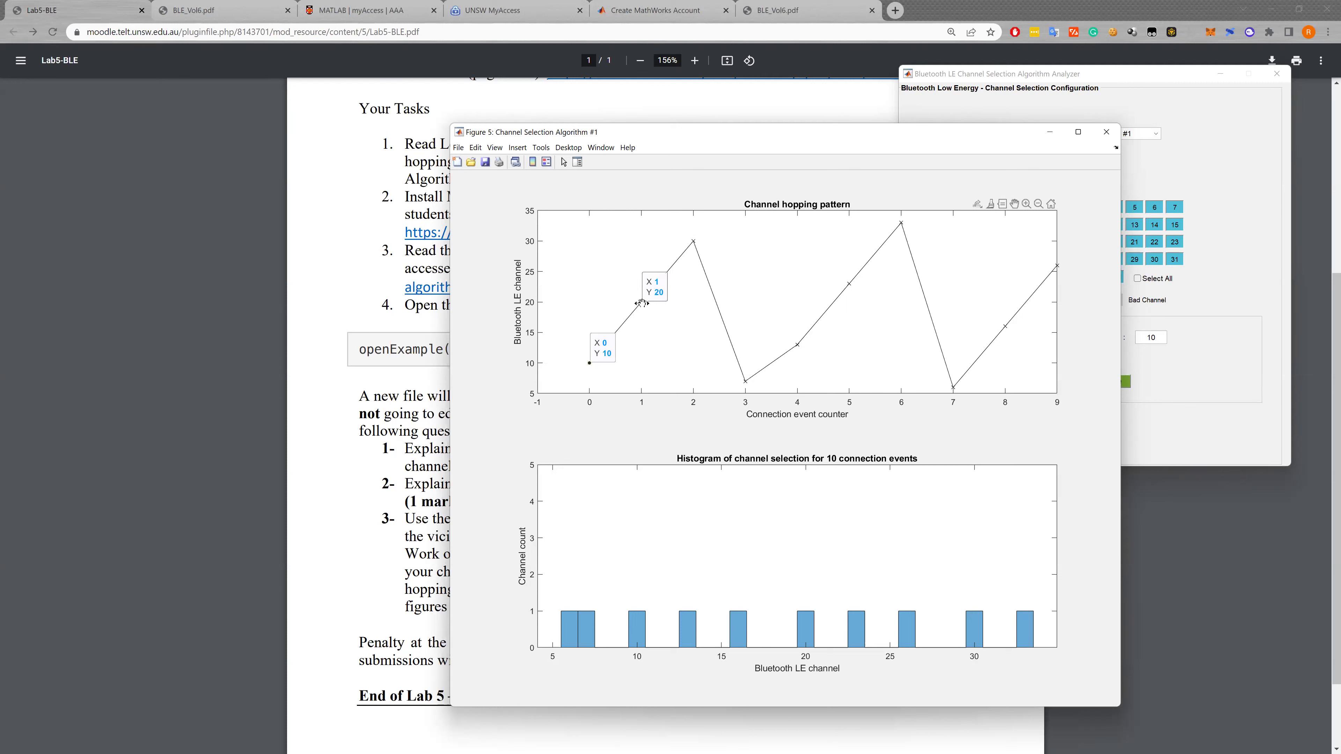
click(694, 242)
click(746, 381)
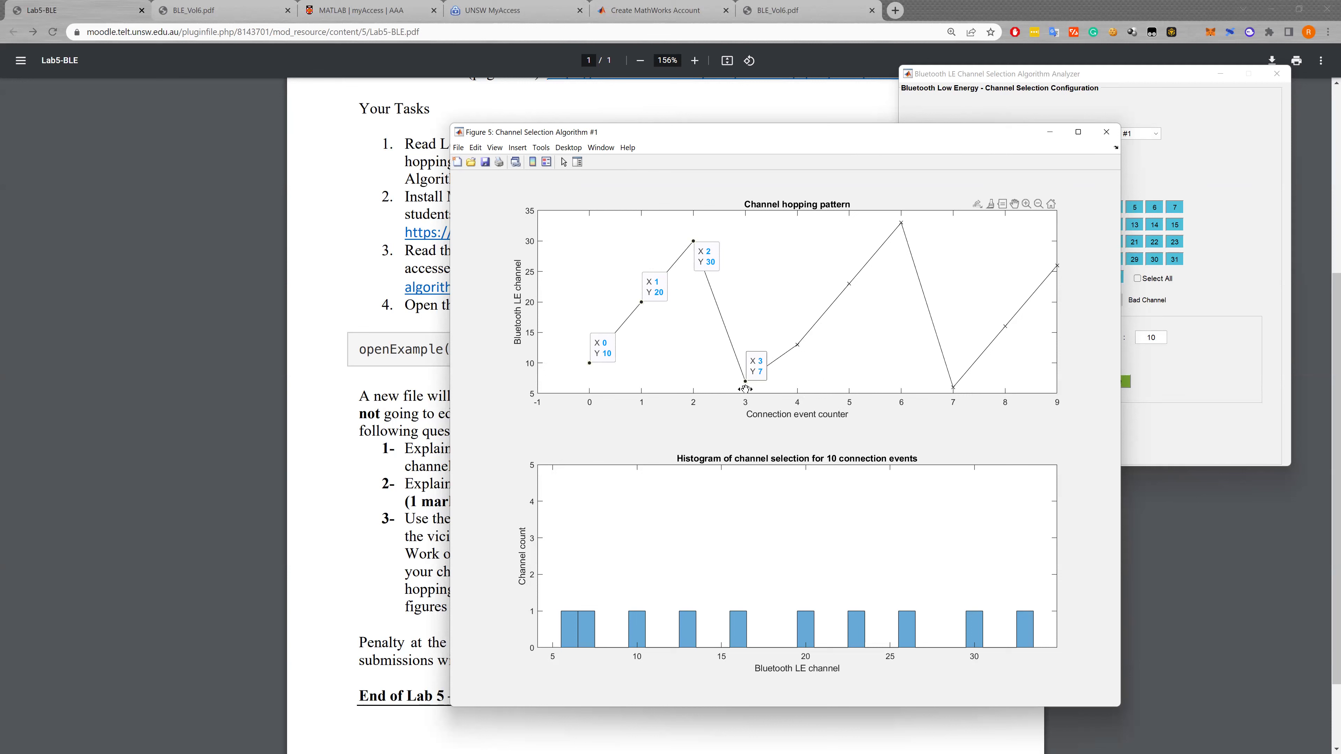
- Add a data tip to the hopping pattern plot at connection event 4 and bring the channel selection analyzer window forward
drag(798, 350, 800, 350)
click(798, 347)
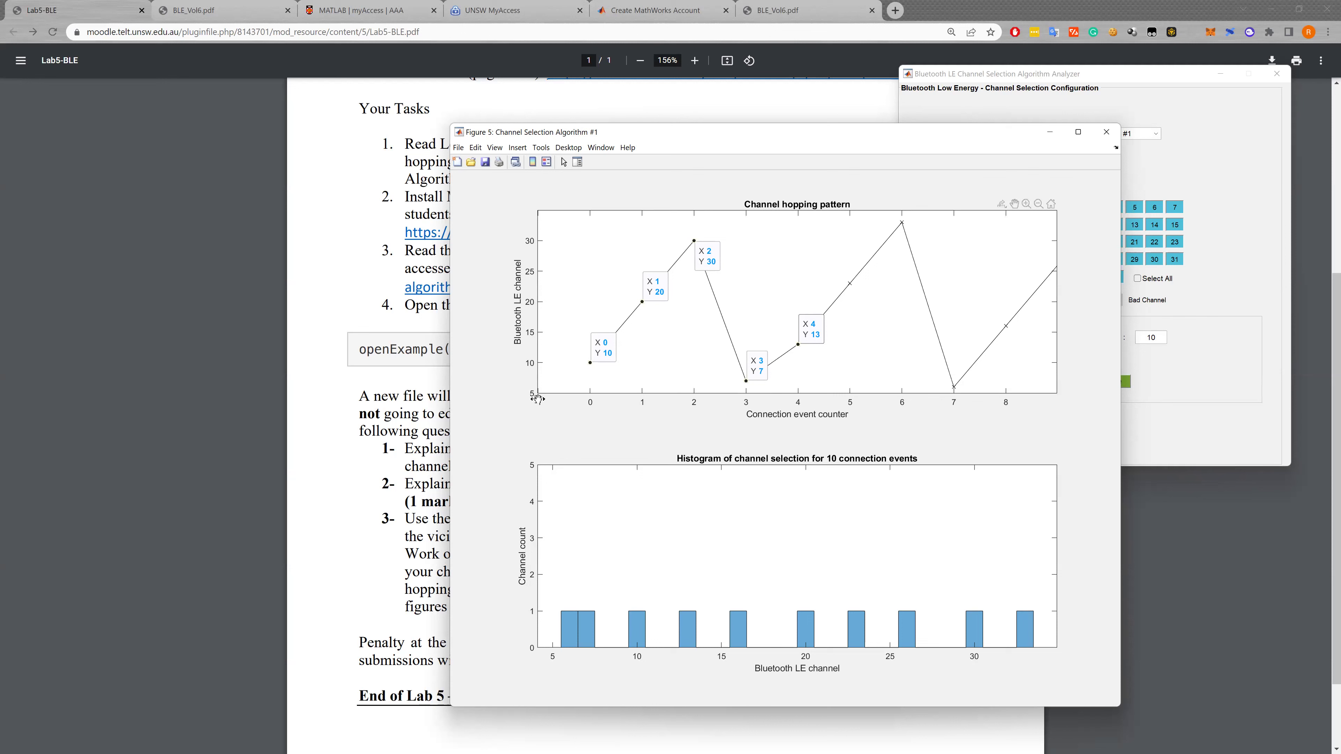
click(1183, 78)
drag(1182, 78, 1198, 94)
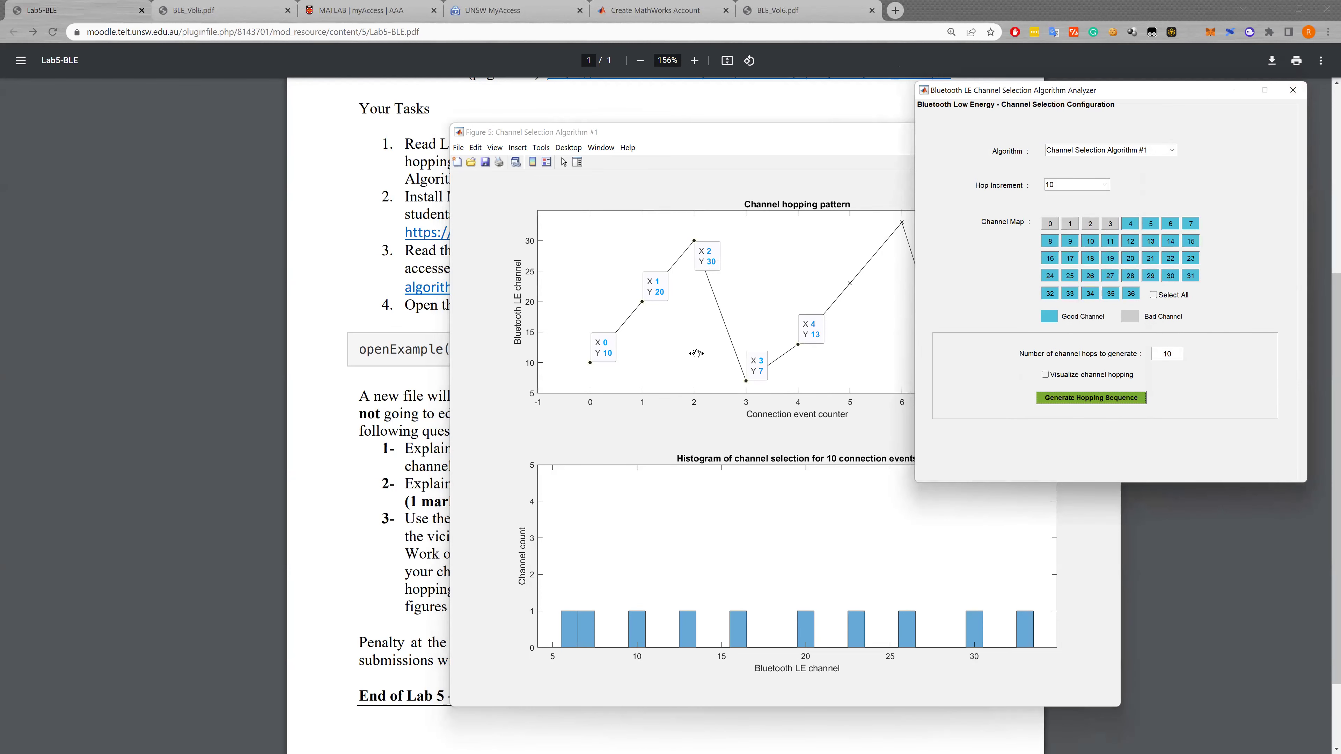
- Return to the Lab 5 sheet and review its questions, prerequisites and tasks
click(814, 96)
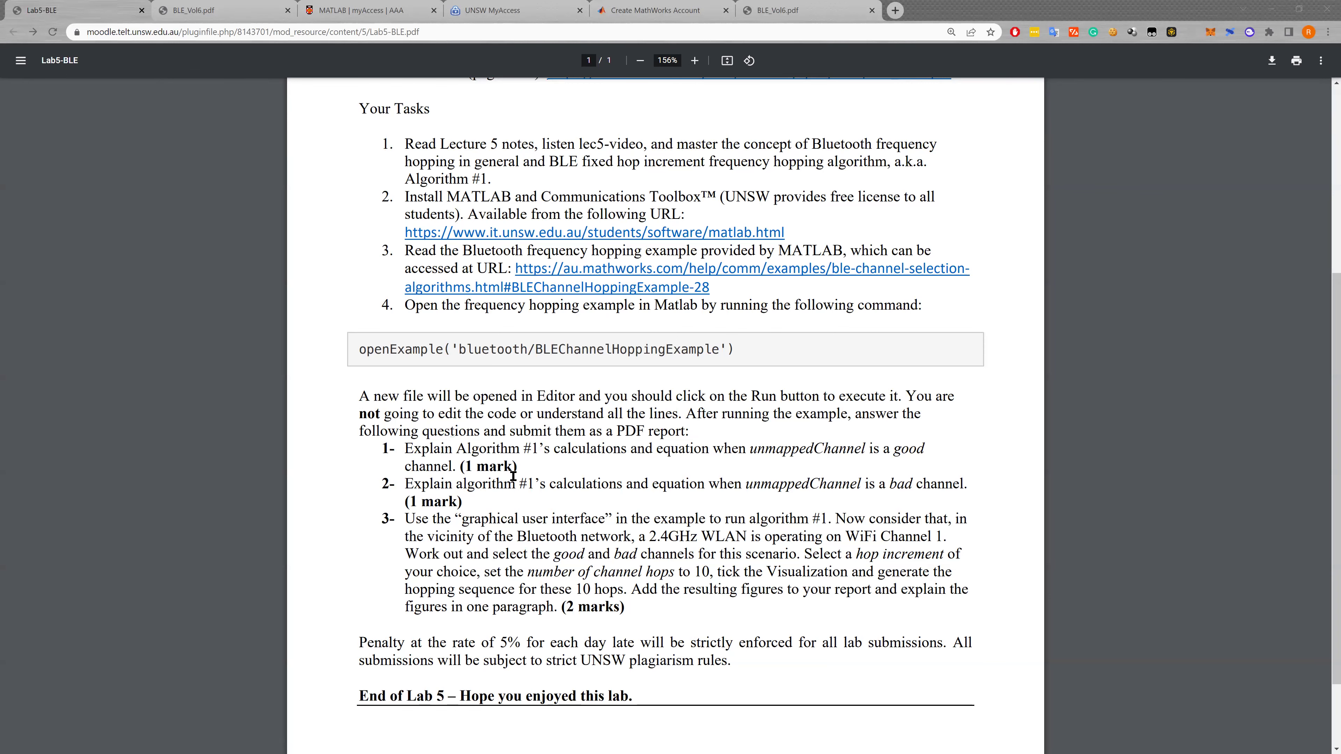
scroll(614, 413, up, 5)
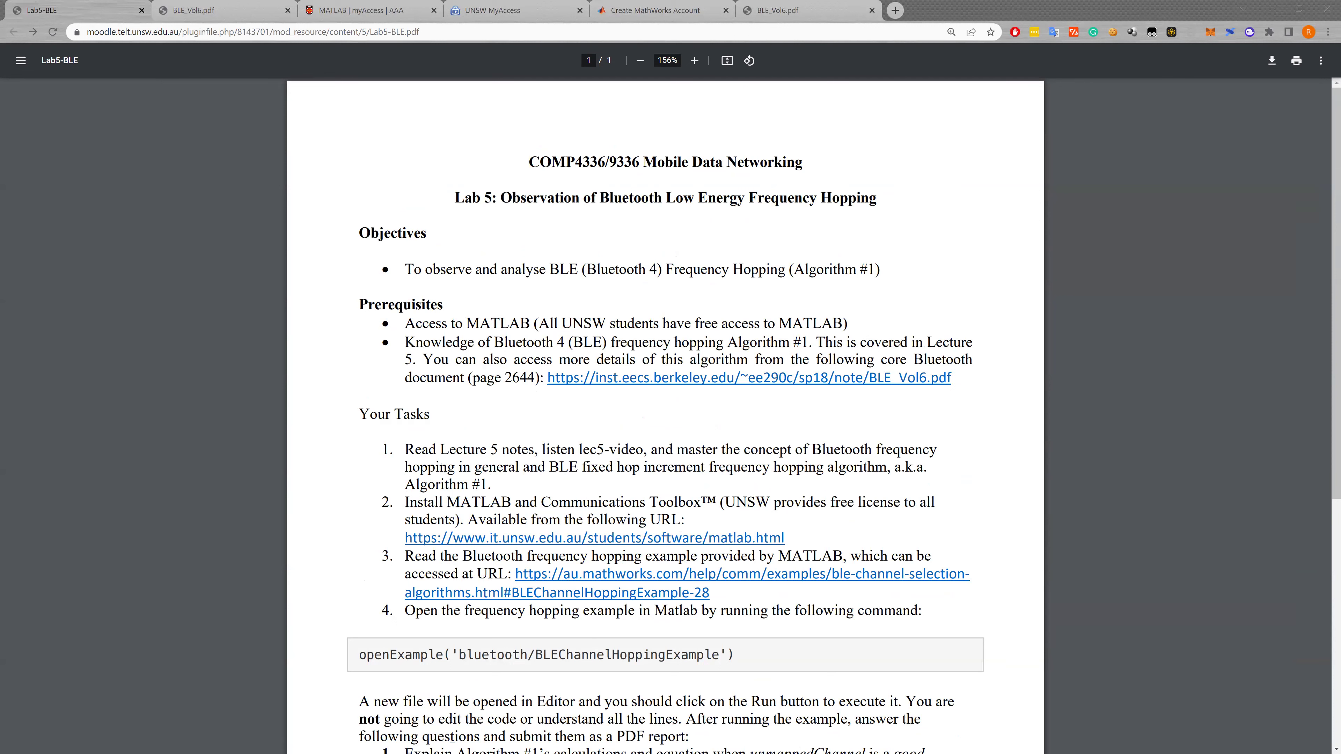
- Generate a 100-hop sequence with channel hopping visualization enabled, and close the analyzer
click(1045, 375)
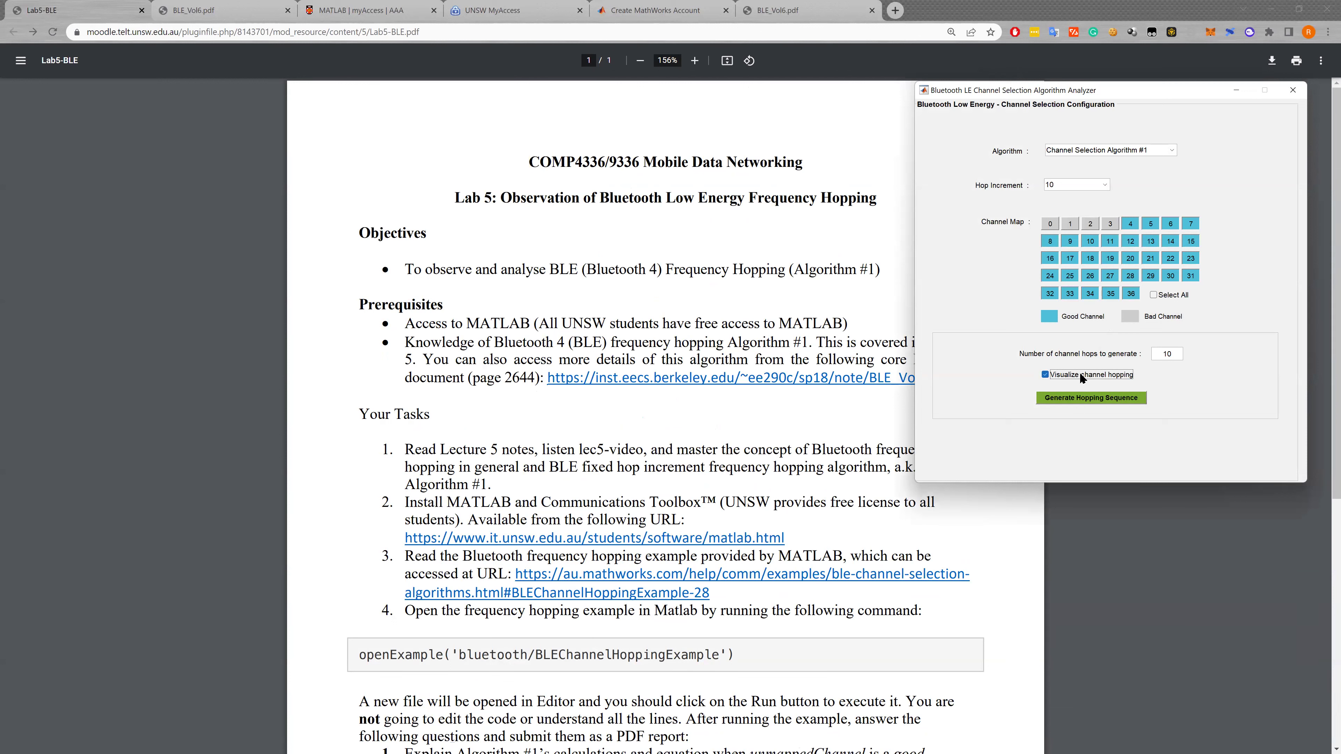
click(1175, 354)
text(0)
click(1117, 400)
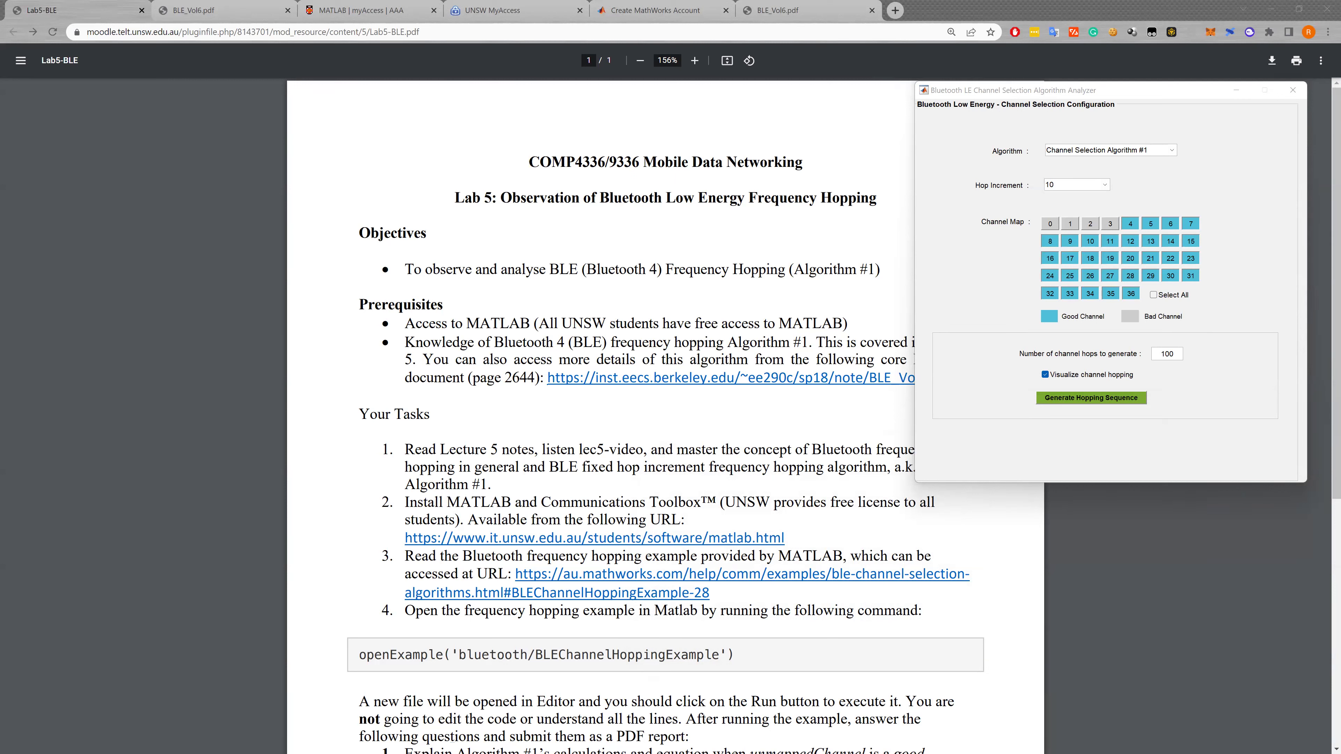
click(982, 104)
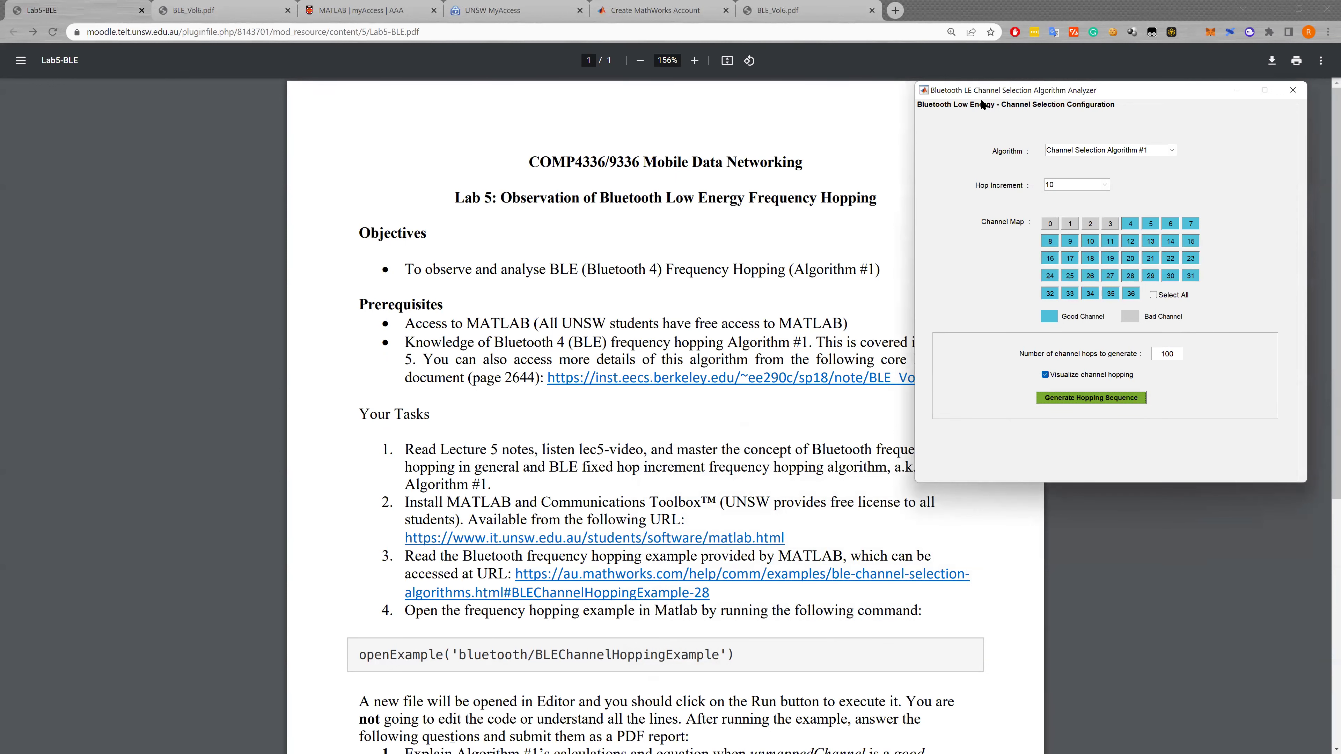
click(1209, 160)
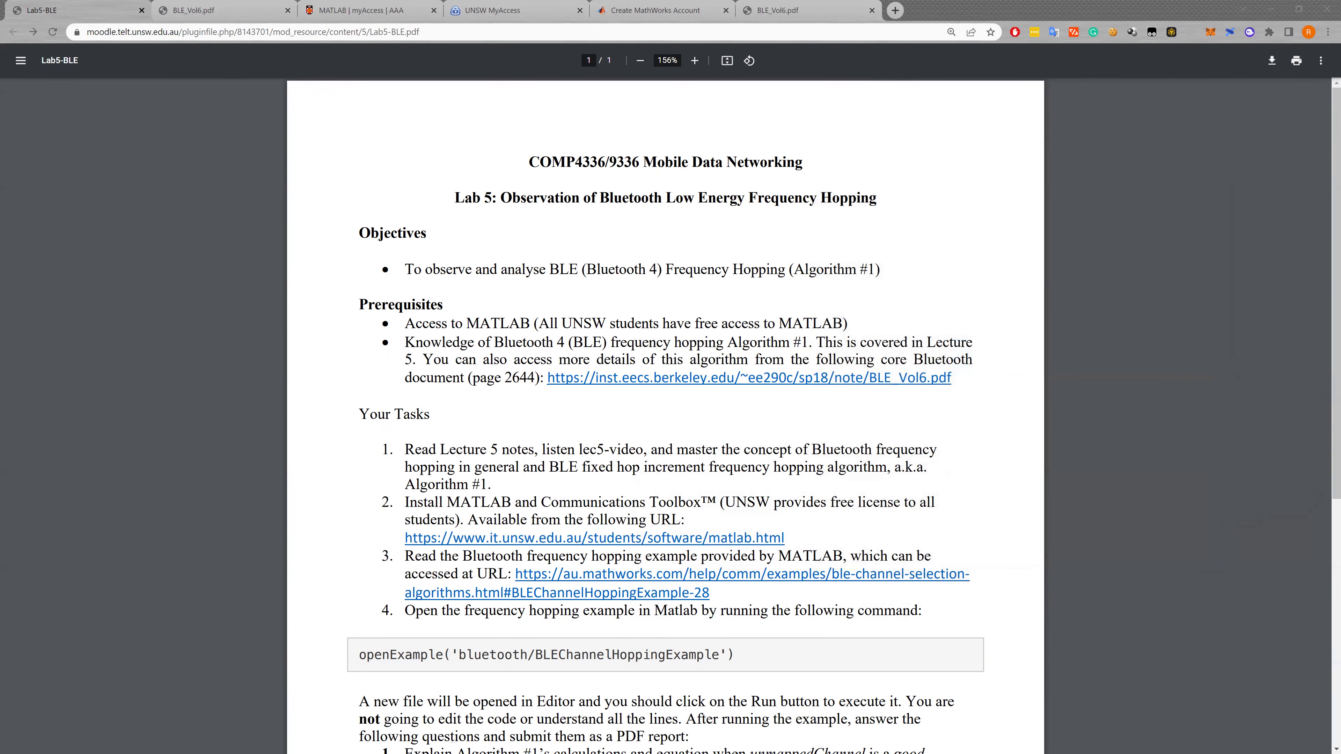
- Switch to MATLAB, create a new blank script, and clear the Command Window
key(alt+Tab)
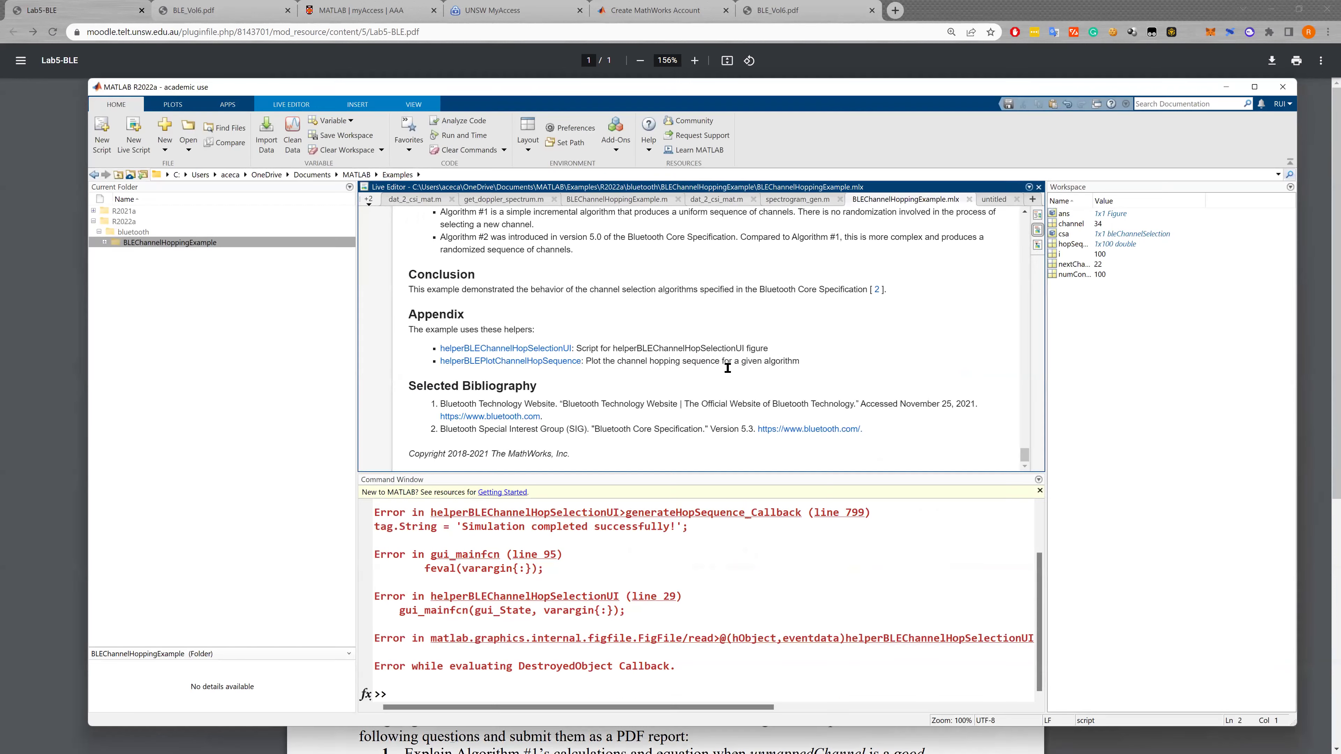
click(103, 132)
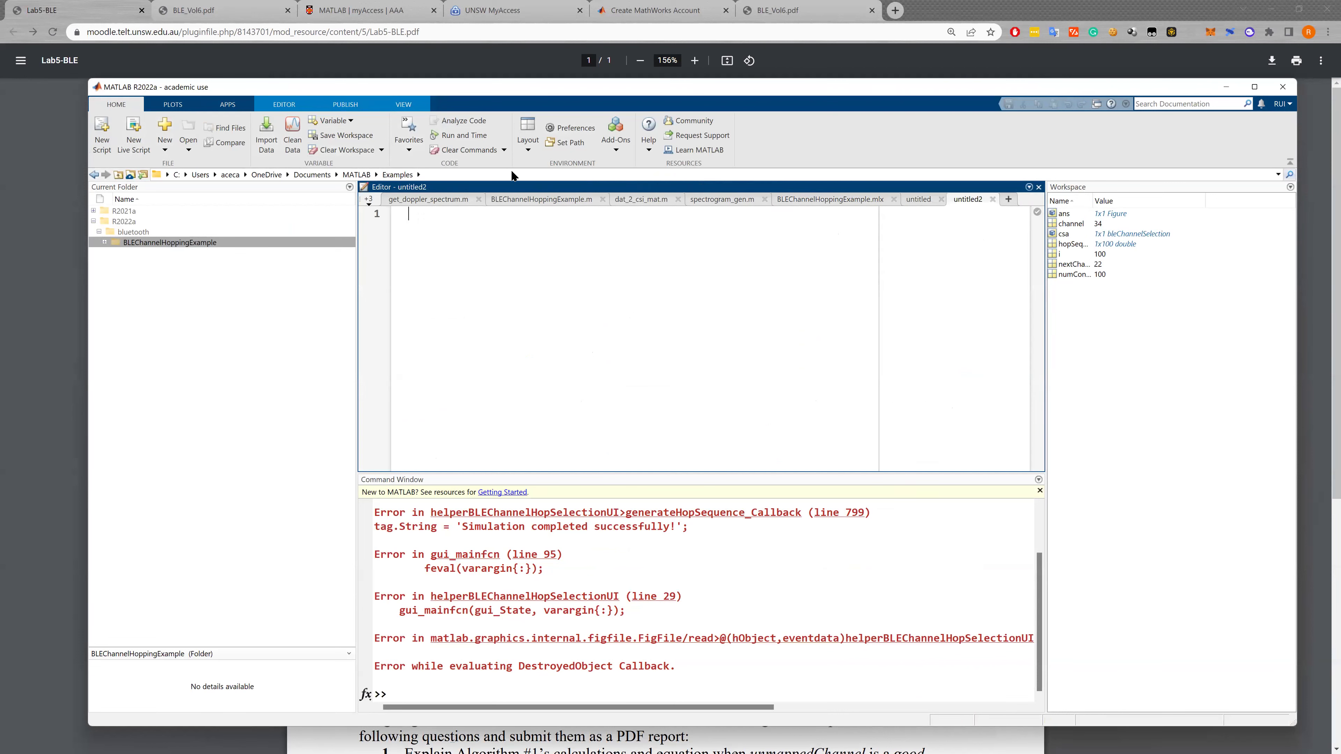
right_click(797, 682)
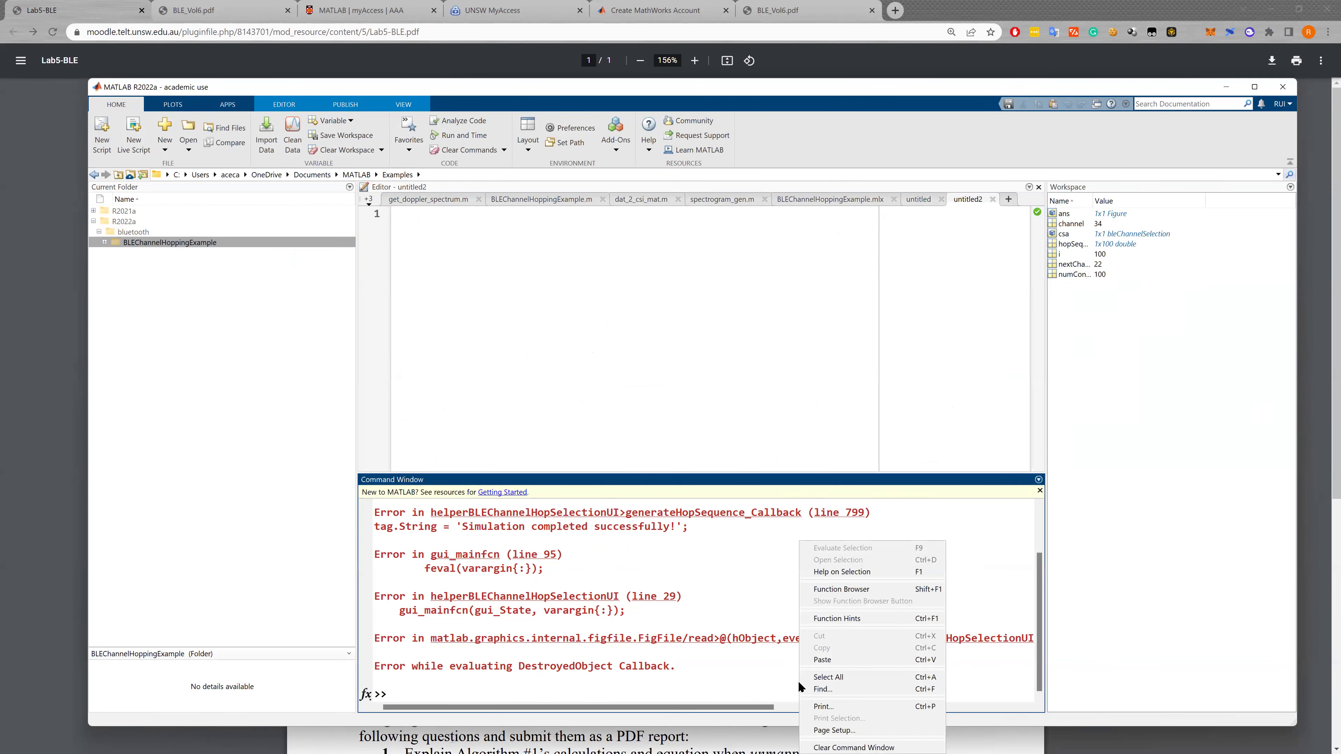
click(875, 745)
click(664, 427)
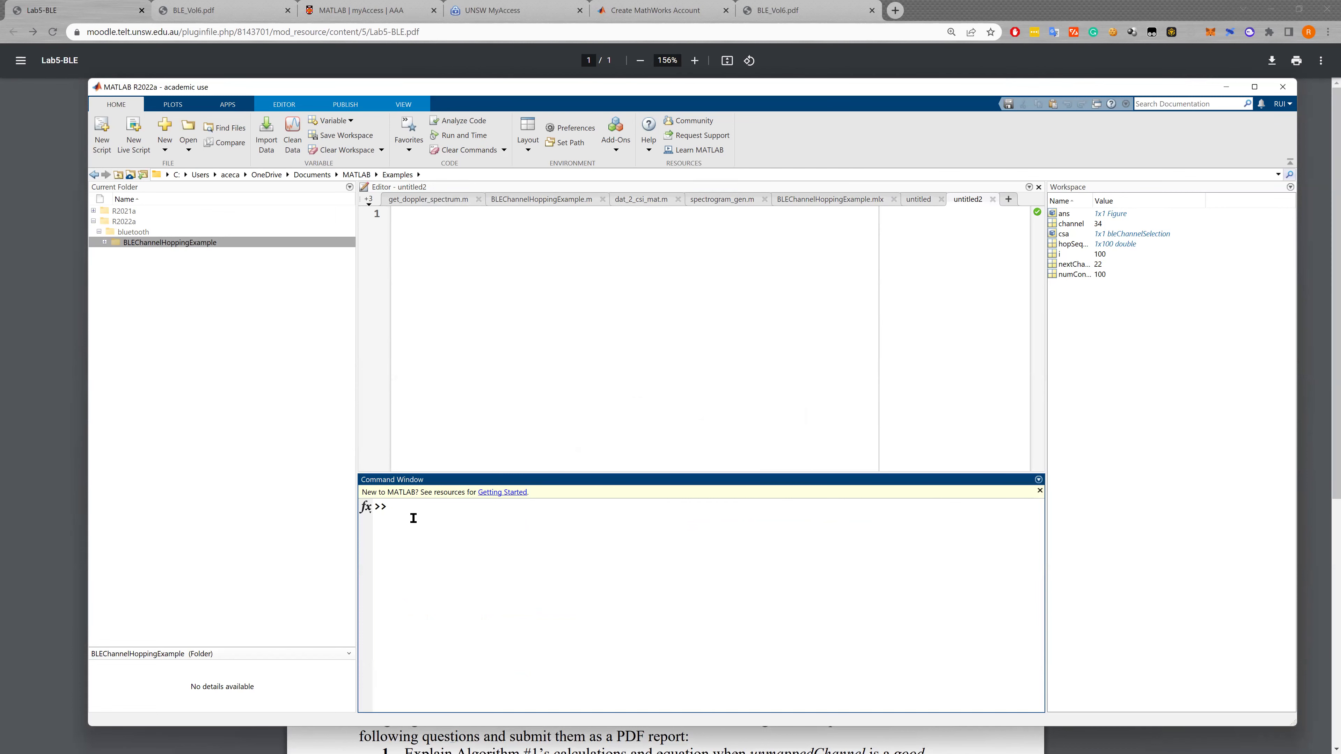
- Copy openExample('bluetooth/BLEChannelHoppingExample') from the lab sheet and run it in MATLAB's Command Window, enlarging that window
click(63, 11)
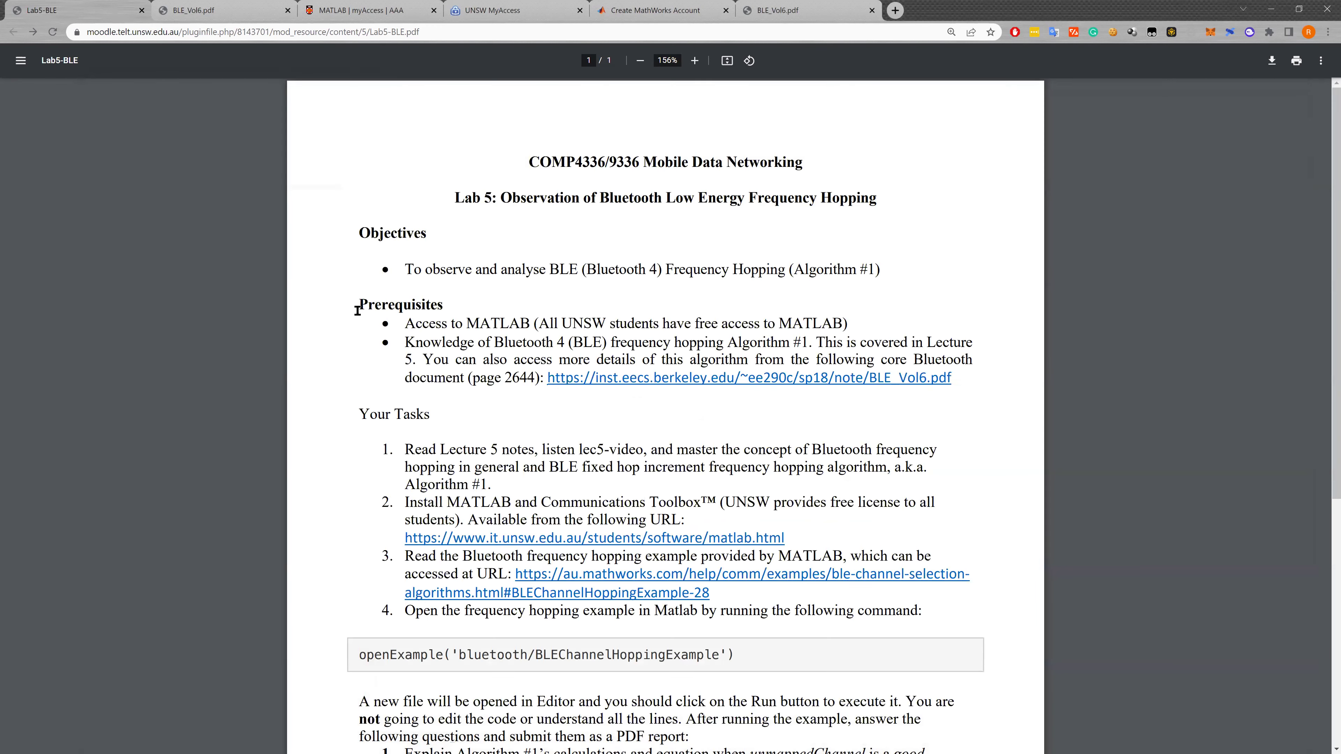
drag(354, 650, 805, 654)
key(ctrl+c)
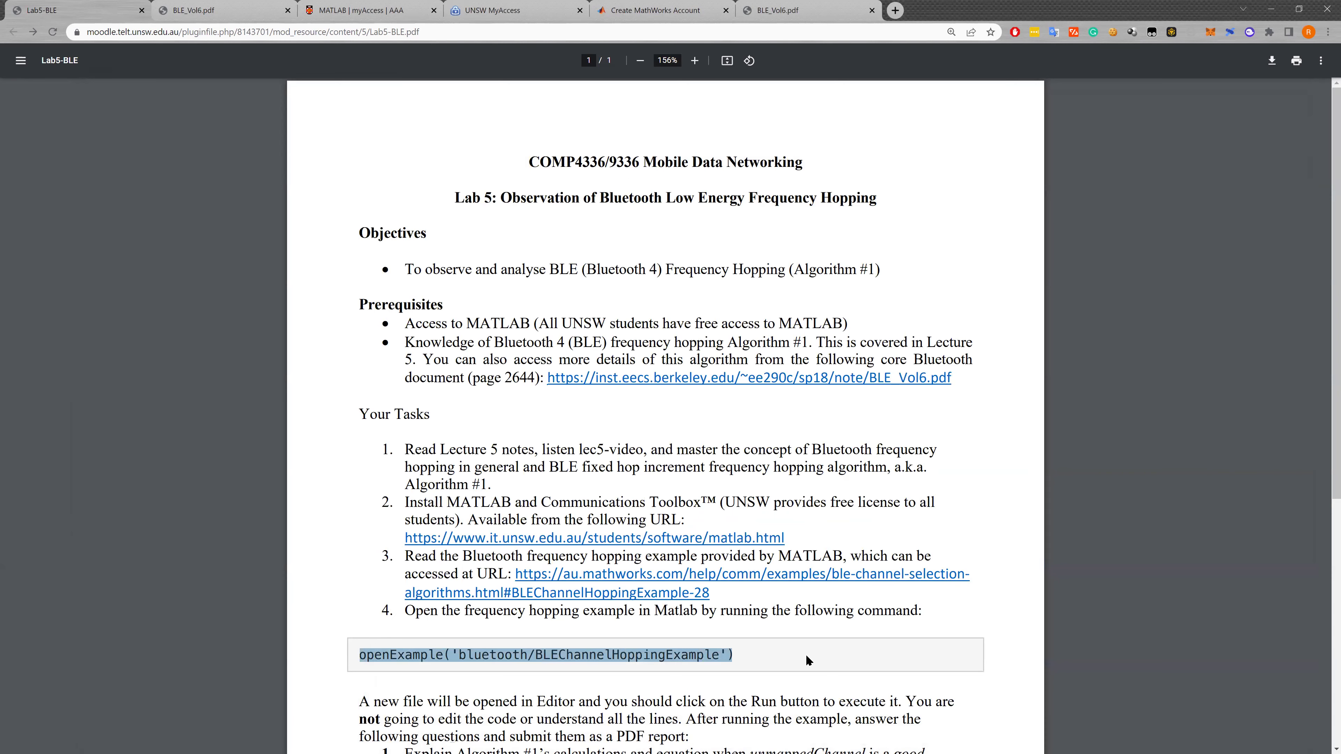
key(alt+Tab)
key(ctrl+v)
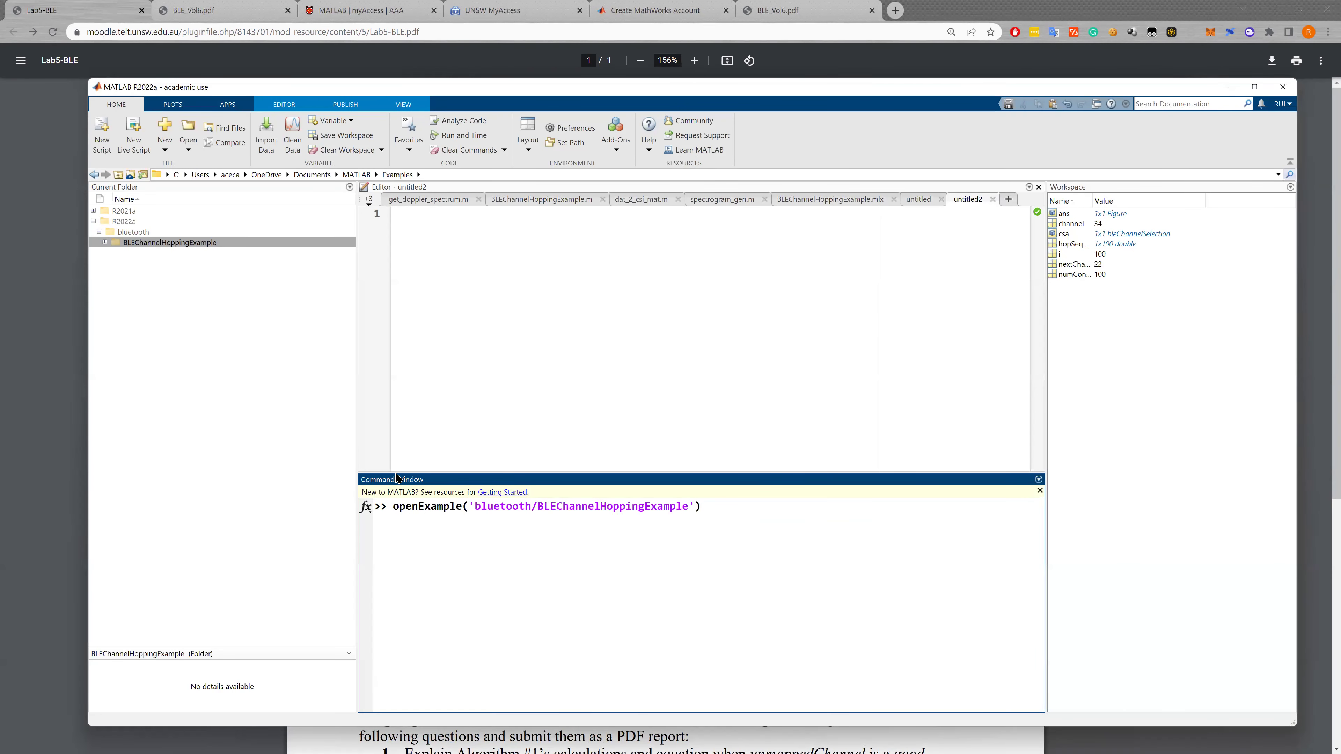
drag(396, 471, 381, 380)
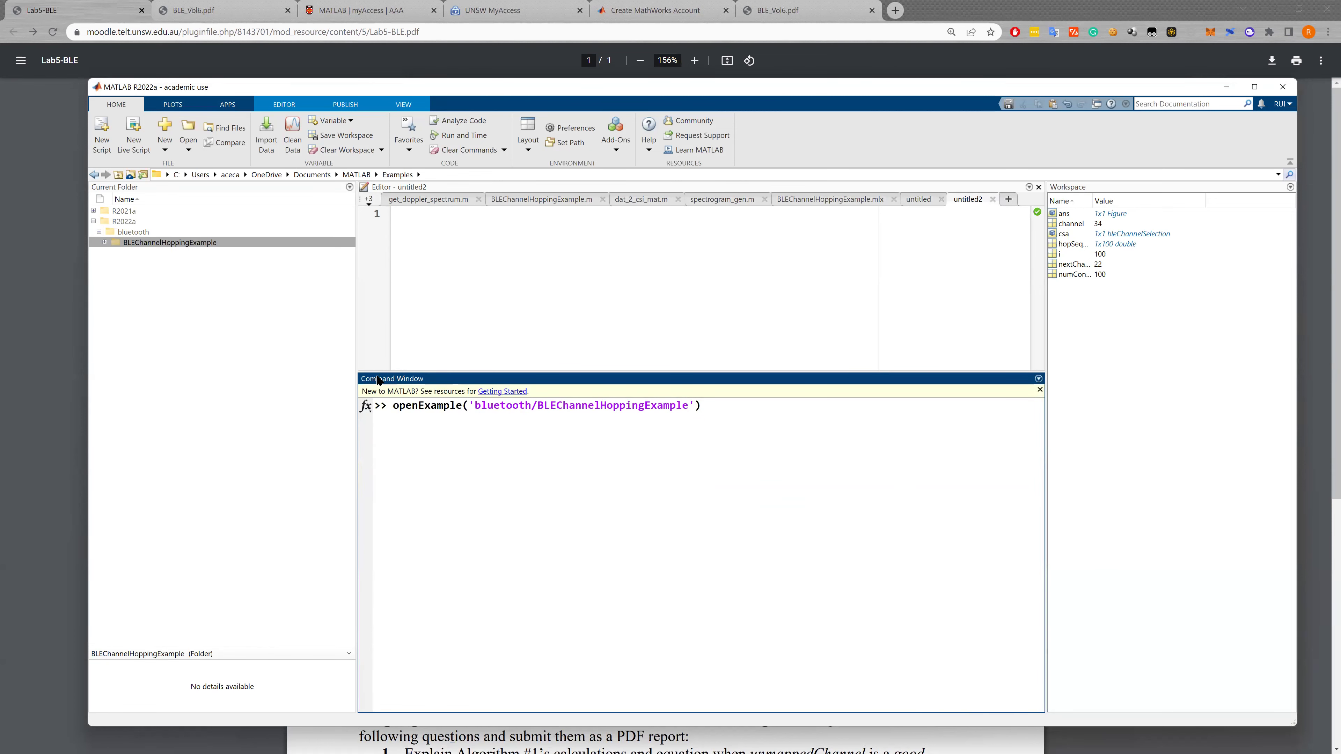
key(Return)
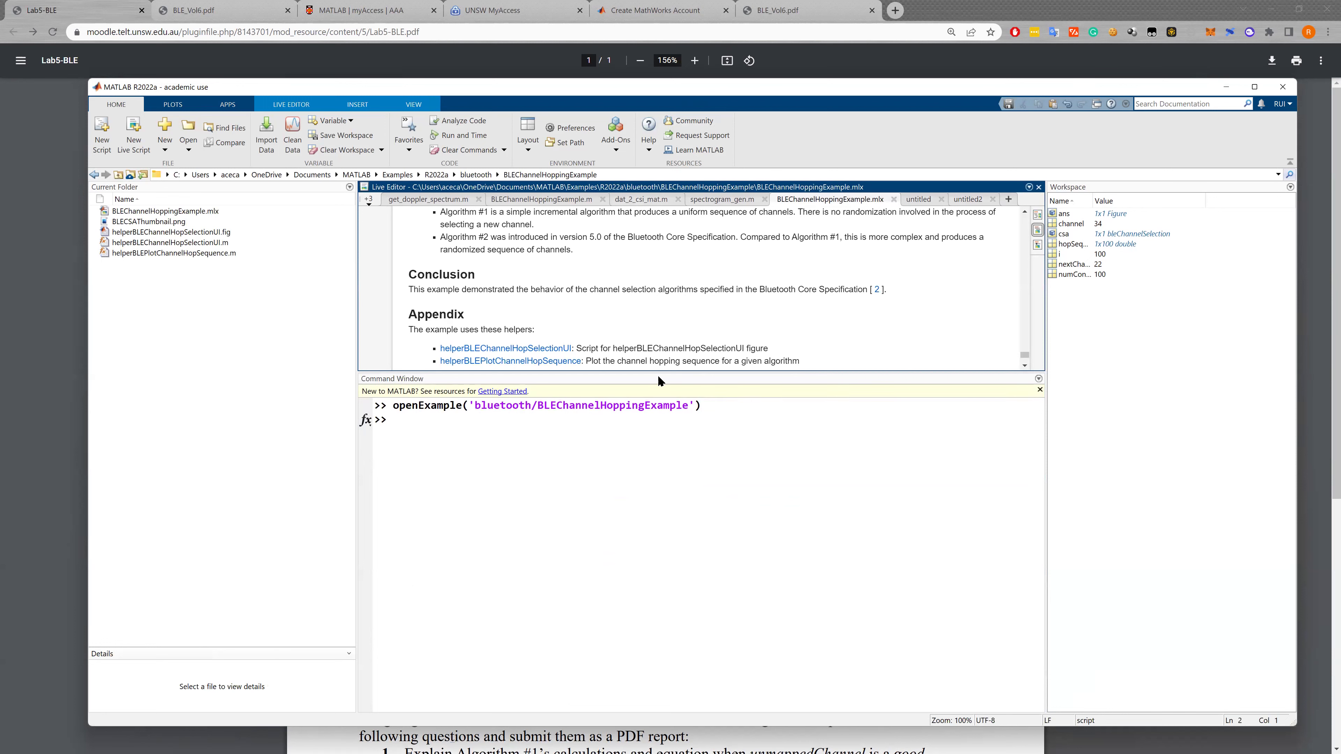
- Run the BLEChannelHoppingExample.mlx live script
scroll(576, 326, down, 4)
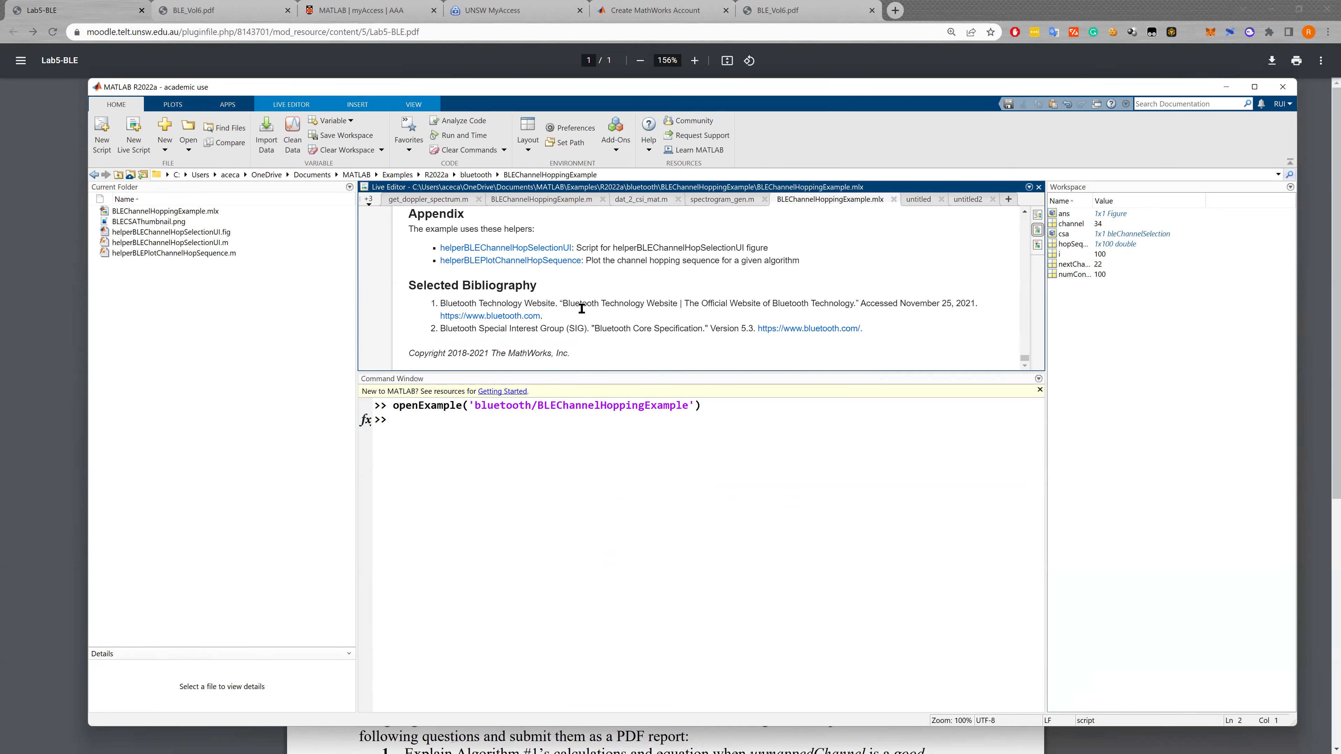
scroll(589, 233, up, 10)
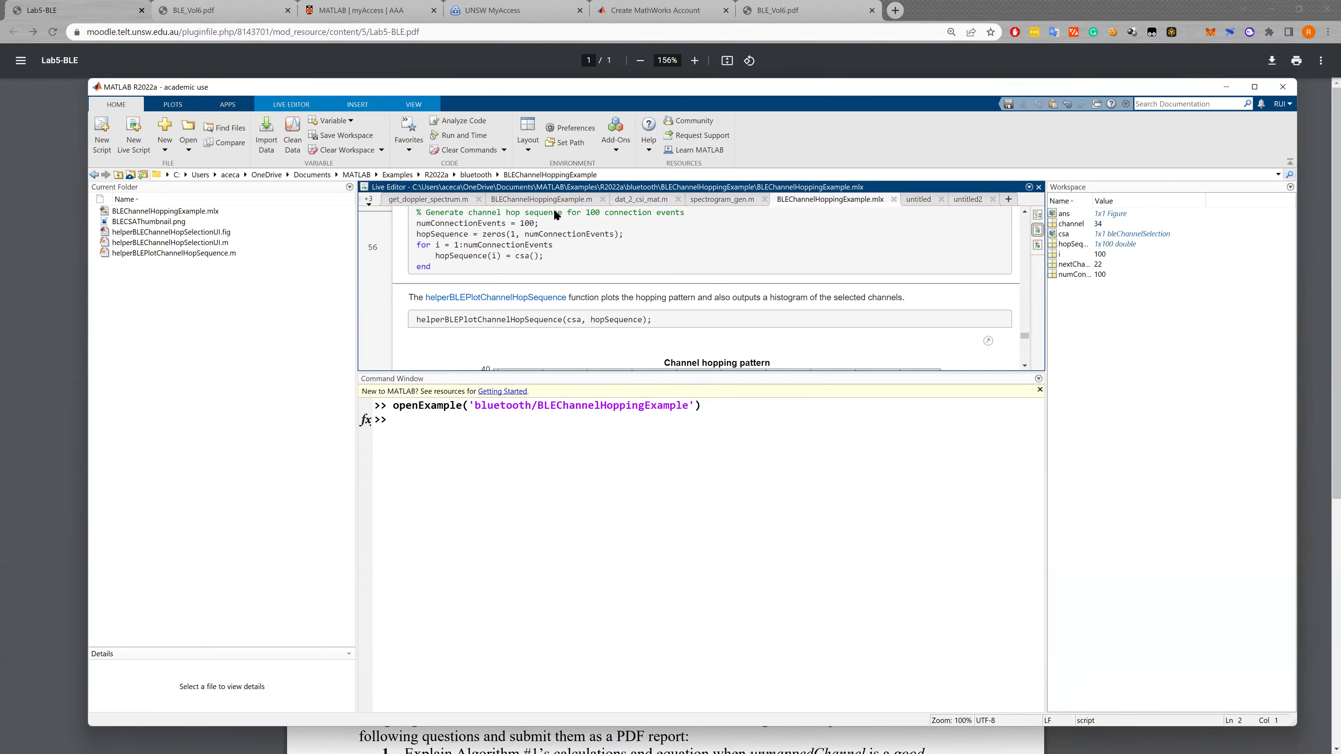
click(312, 105)
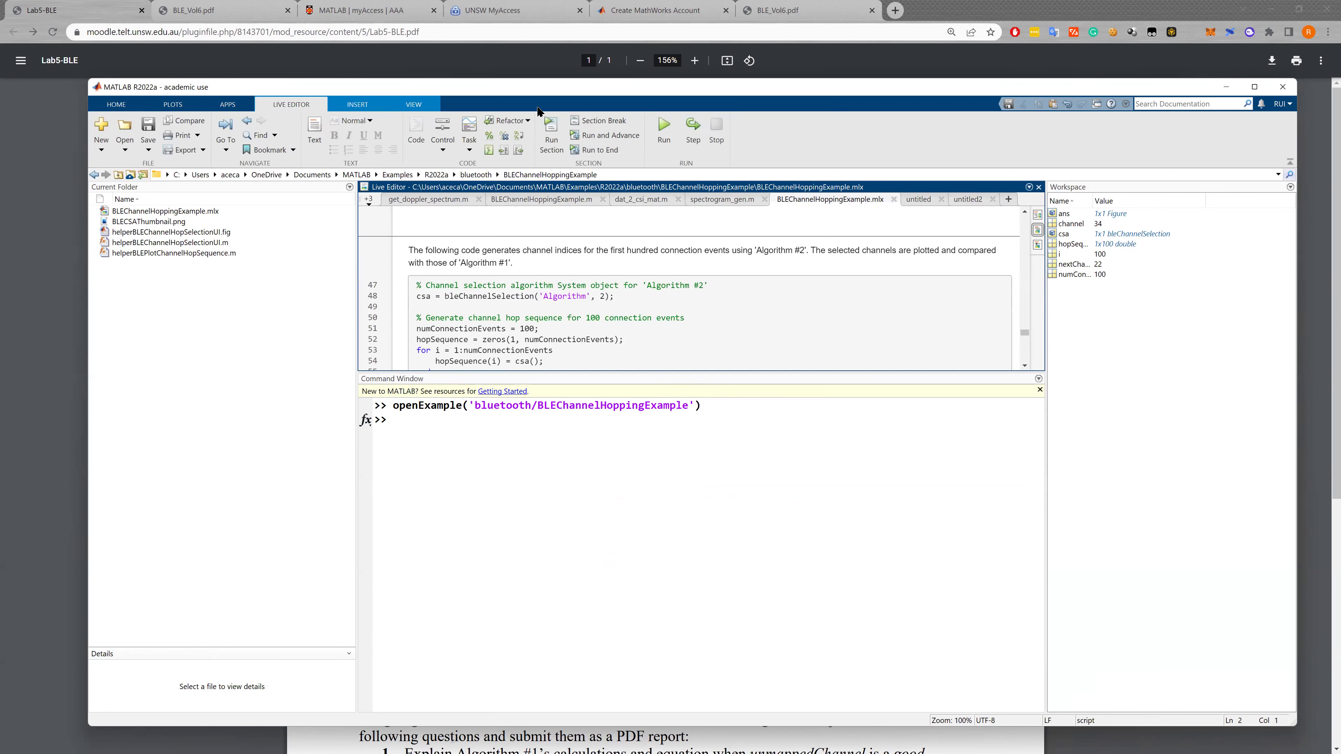
click(666, 131)
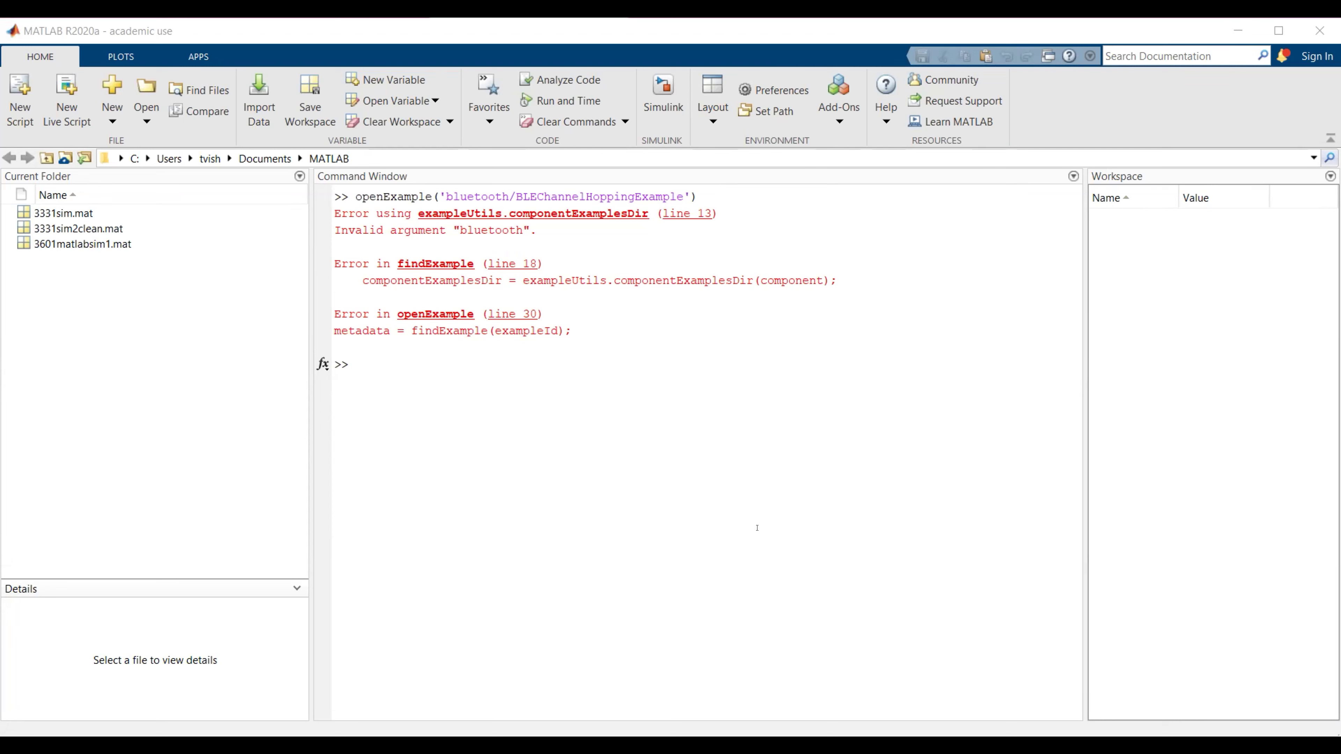
- Search the Add-On Explorer for "communication", open Communications Toolbox, and start signing in to install it
click(839, 124)
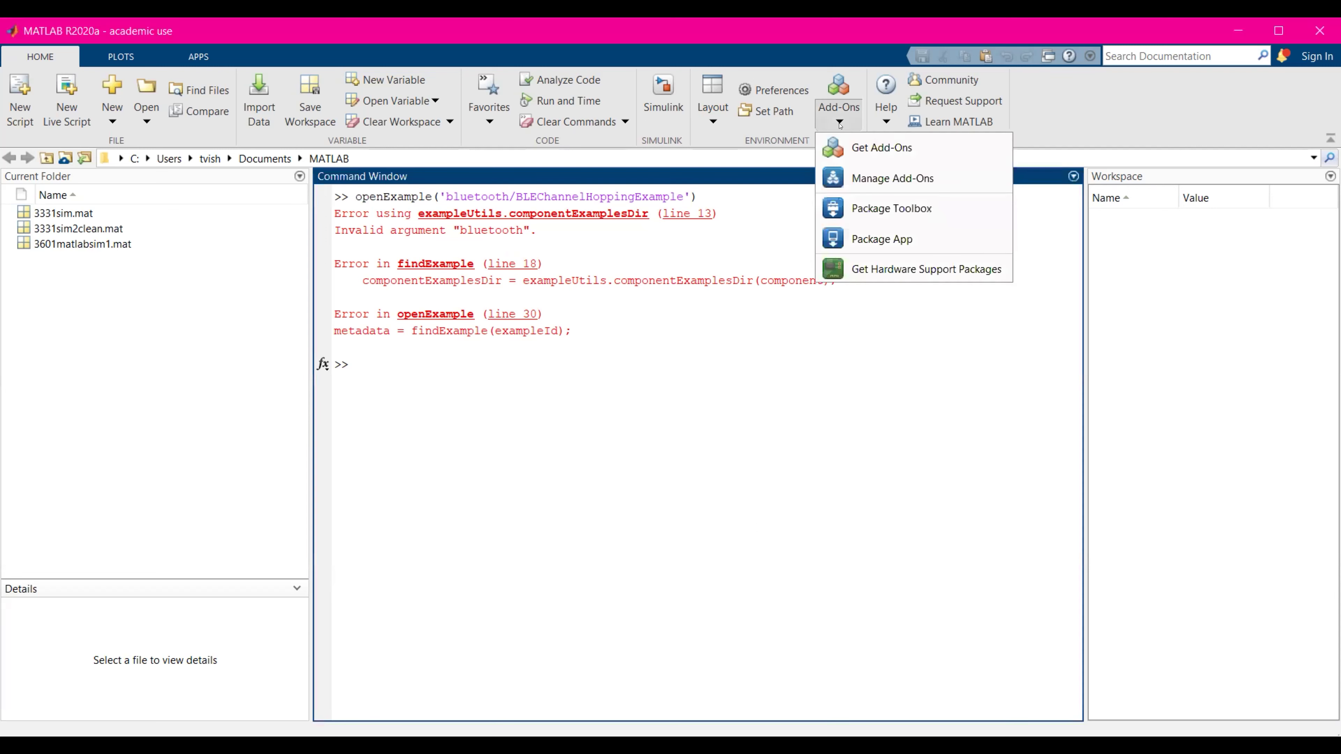
click(854, 147)
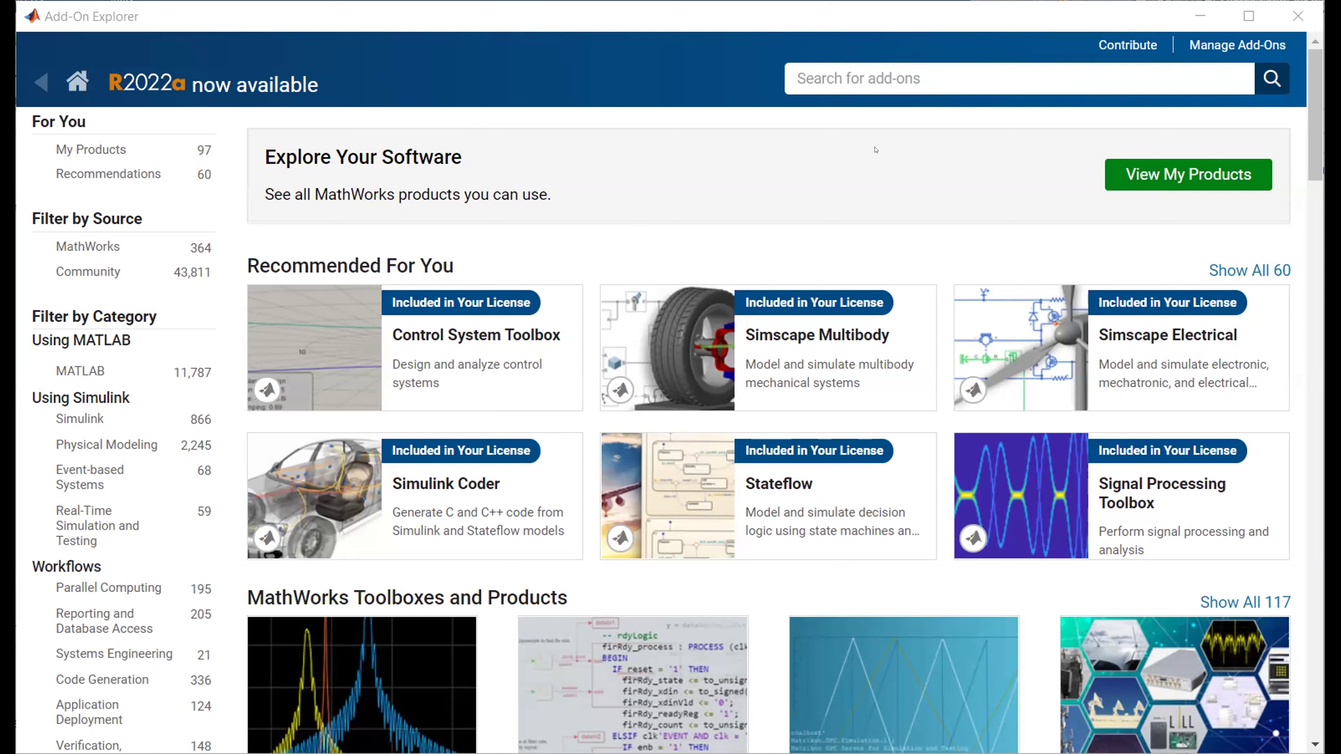
click(849, 75)
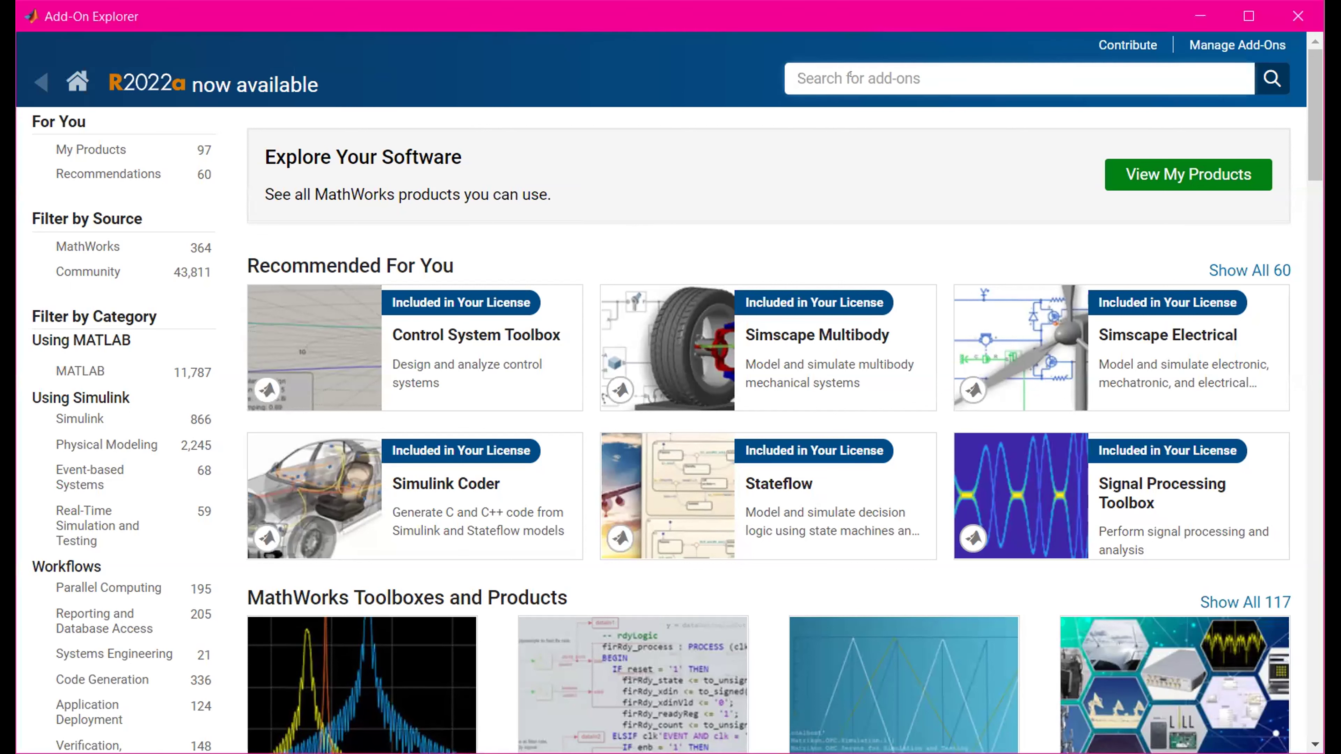
text(co)
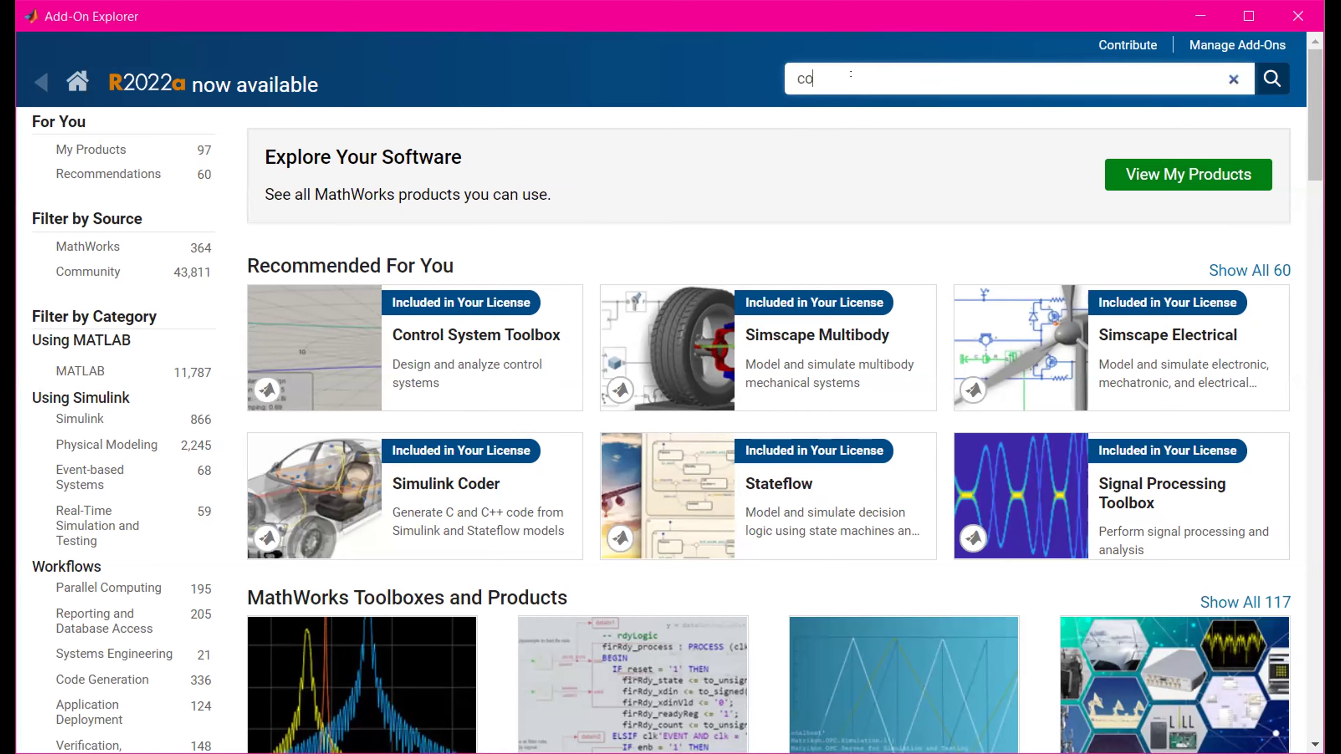
text(mmun)
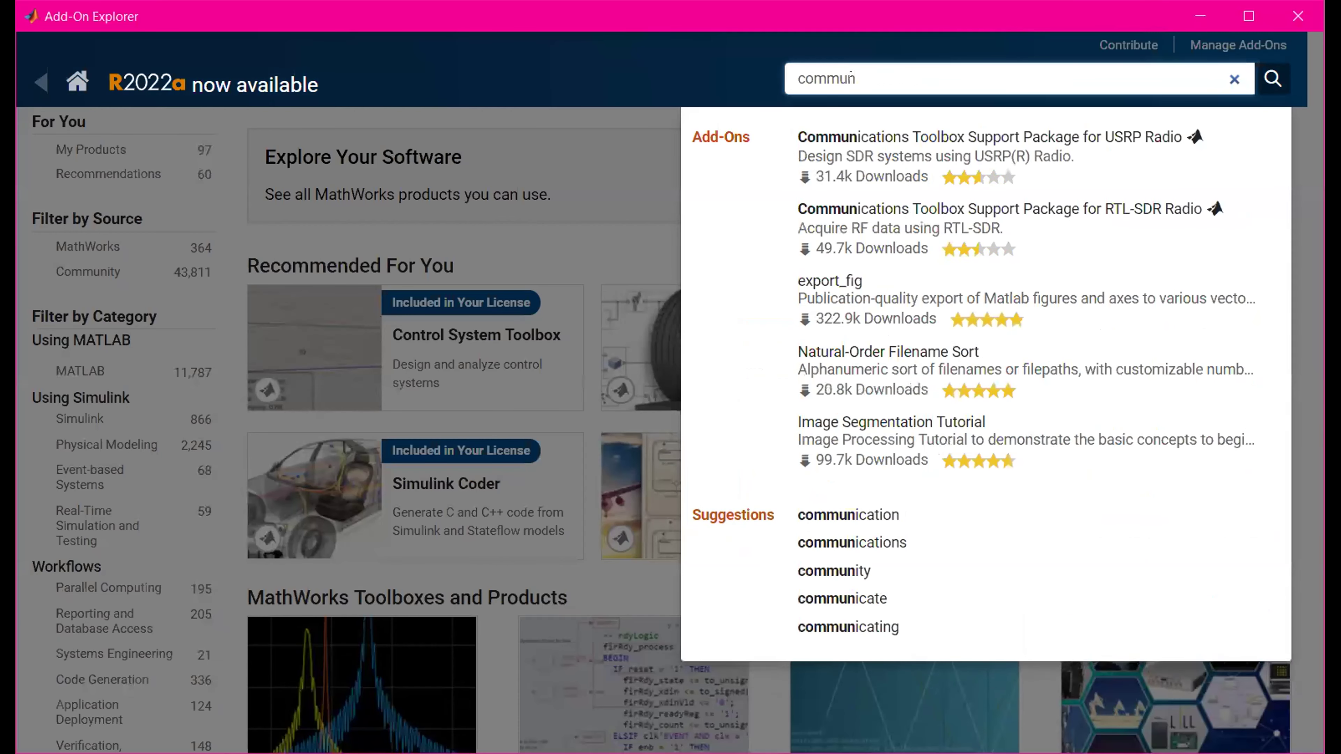
text(ication)
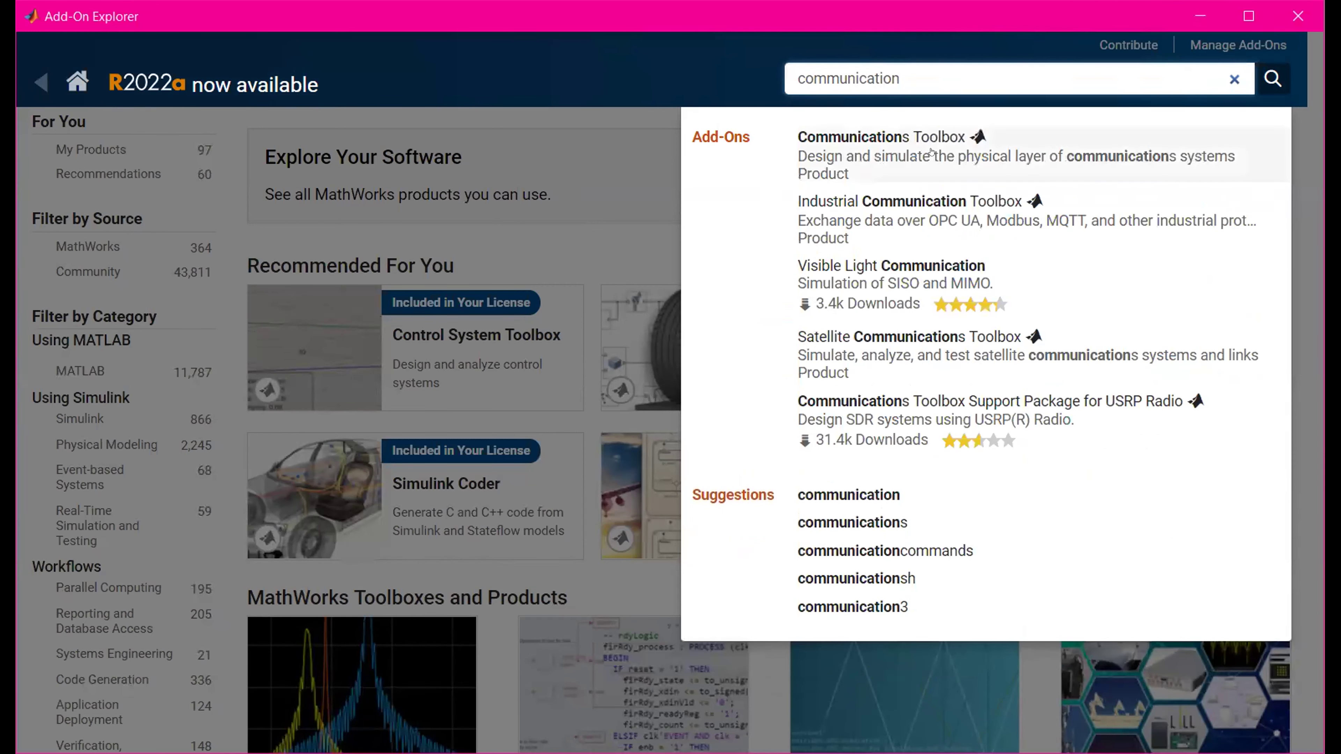
click(938, 153)
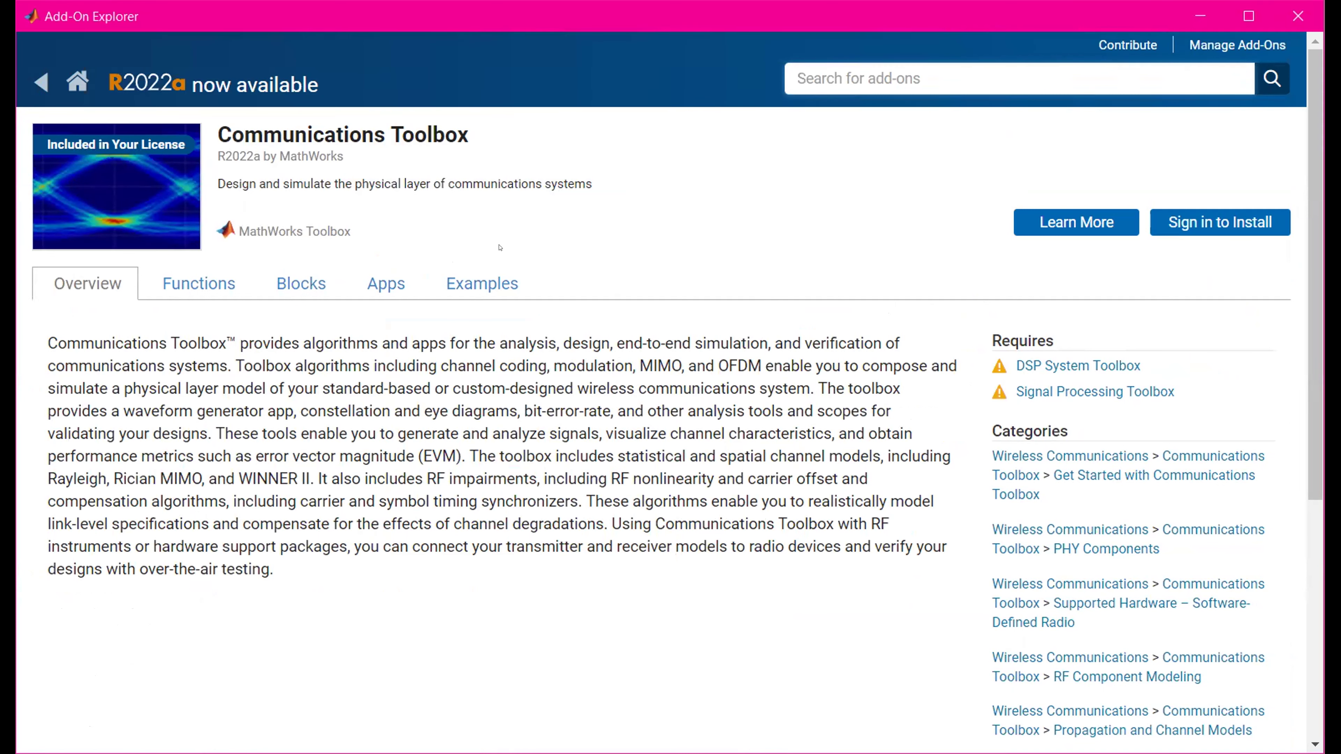
click(1216, 222)
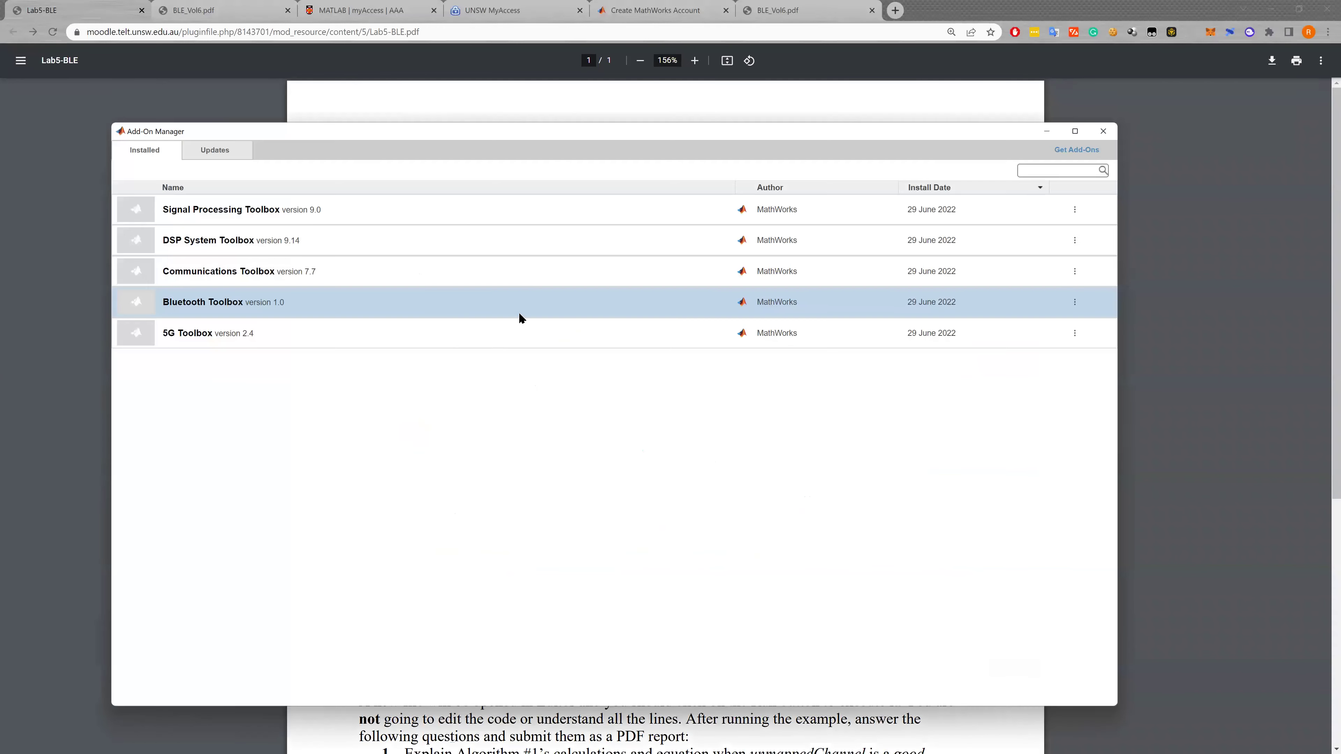
- Examine the installed toolboxes in the Add-On Manager, particularly Communications Toolbox and Bluetooth Toolbox
click(261, 219)
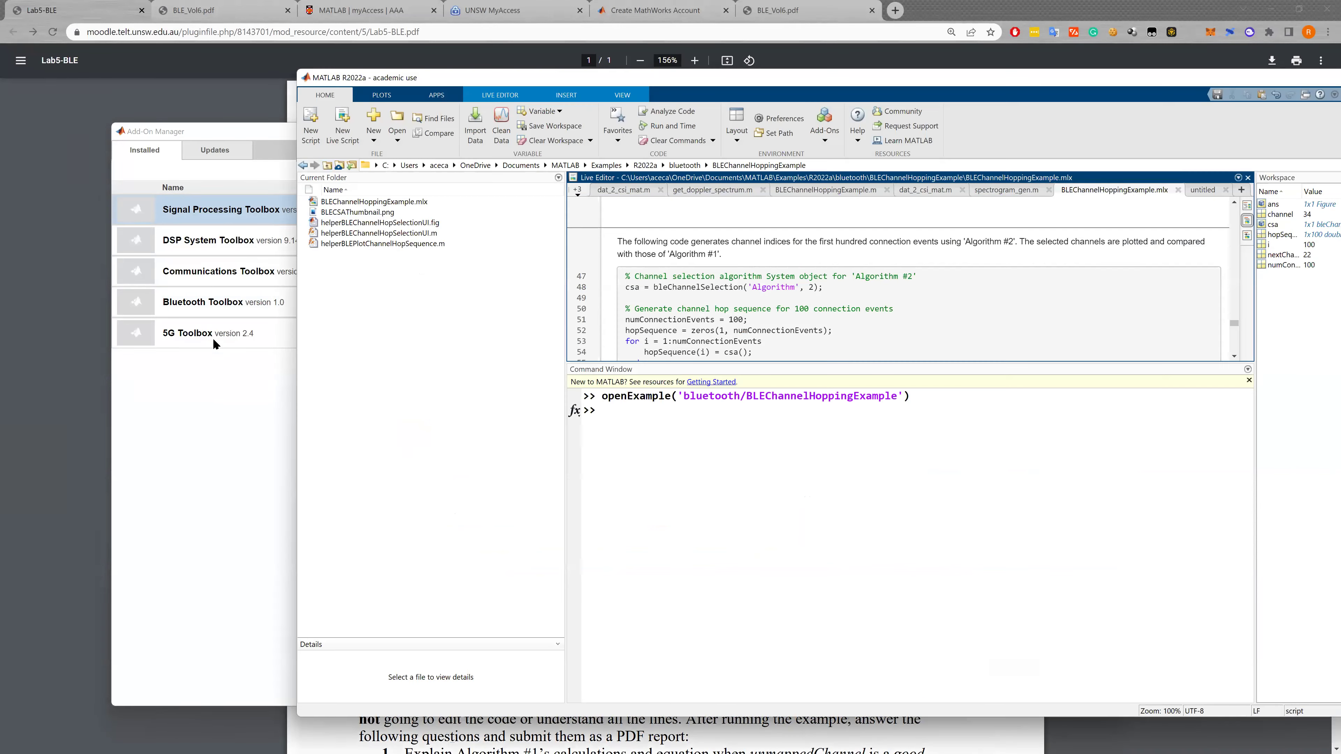
click(222, 376)
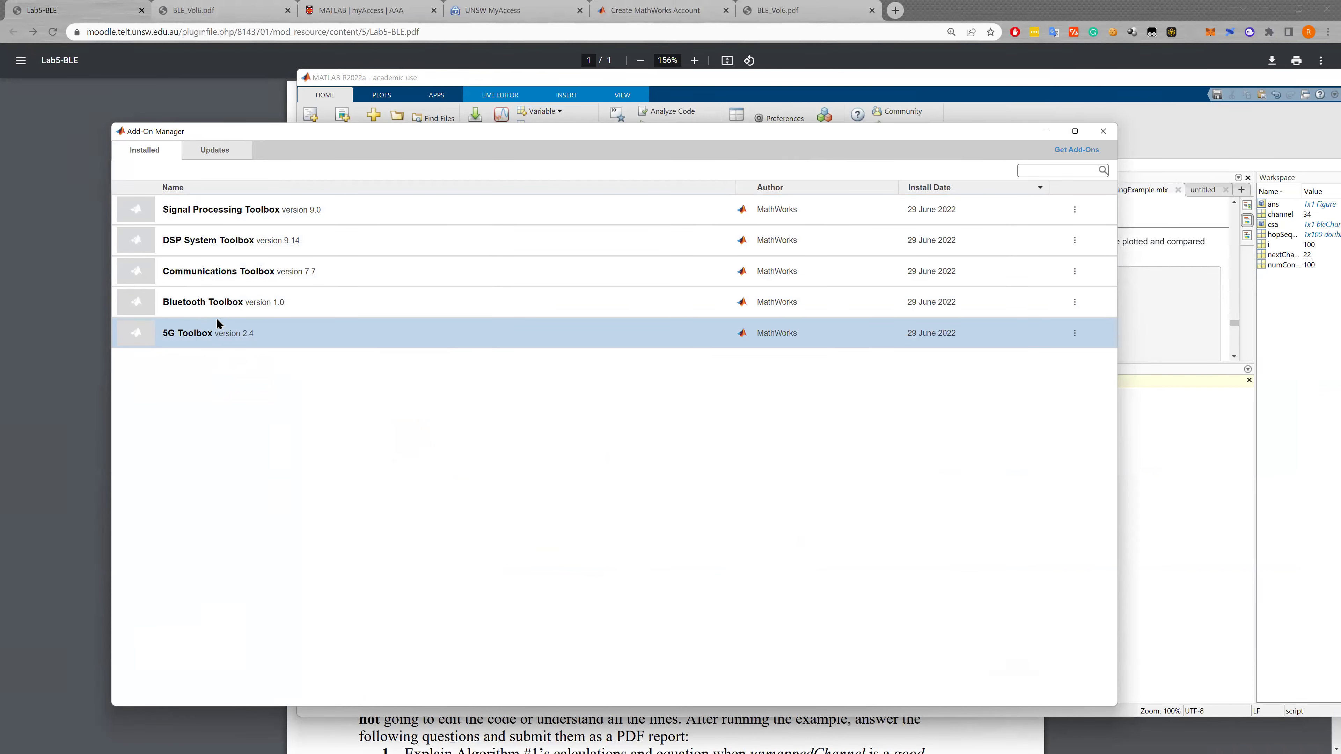
click(222, 275)
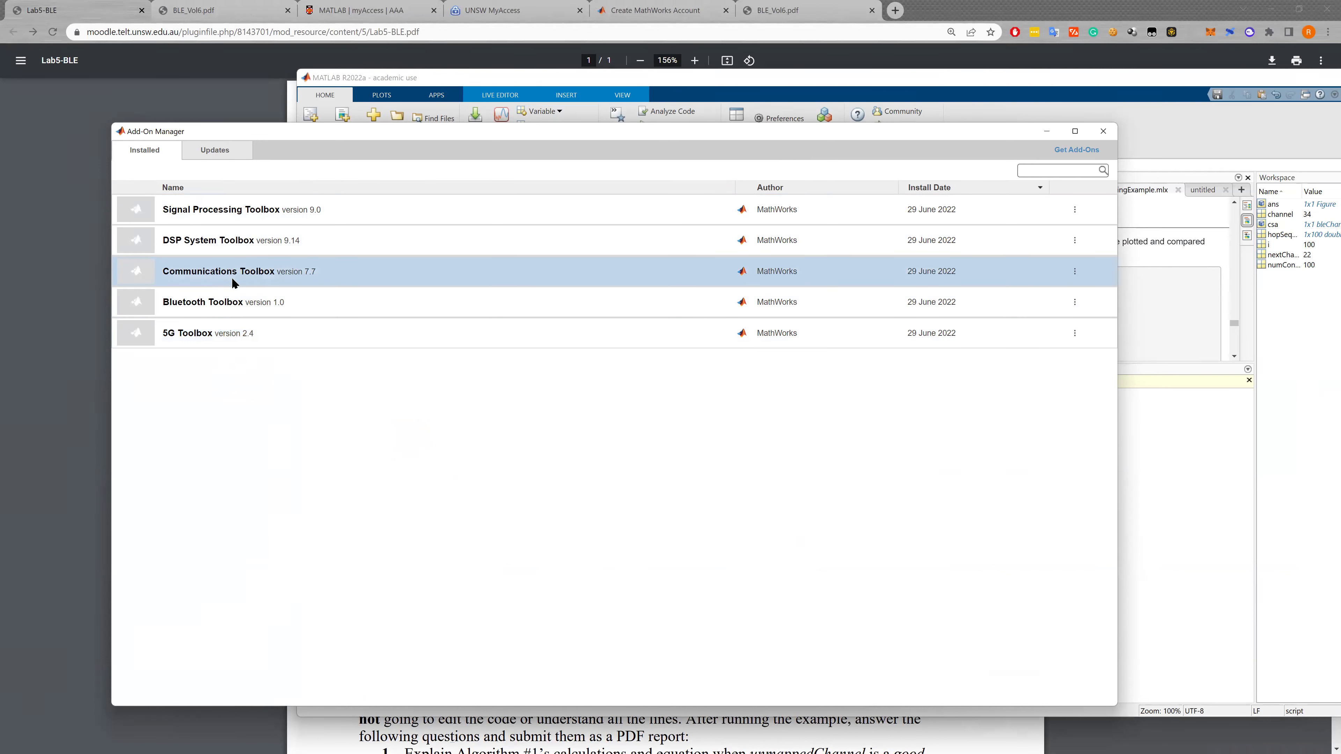
click(230, 311)
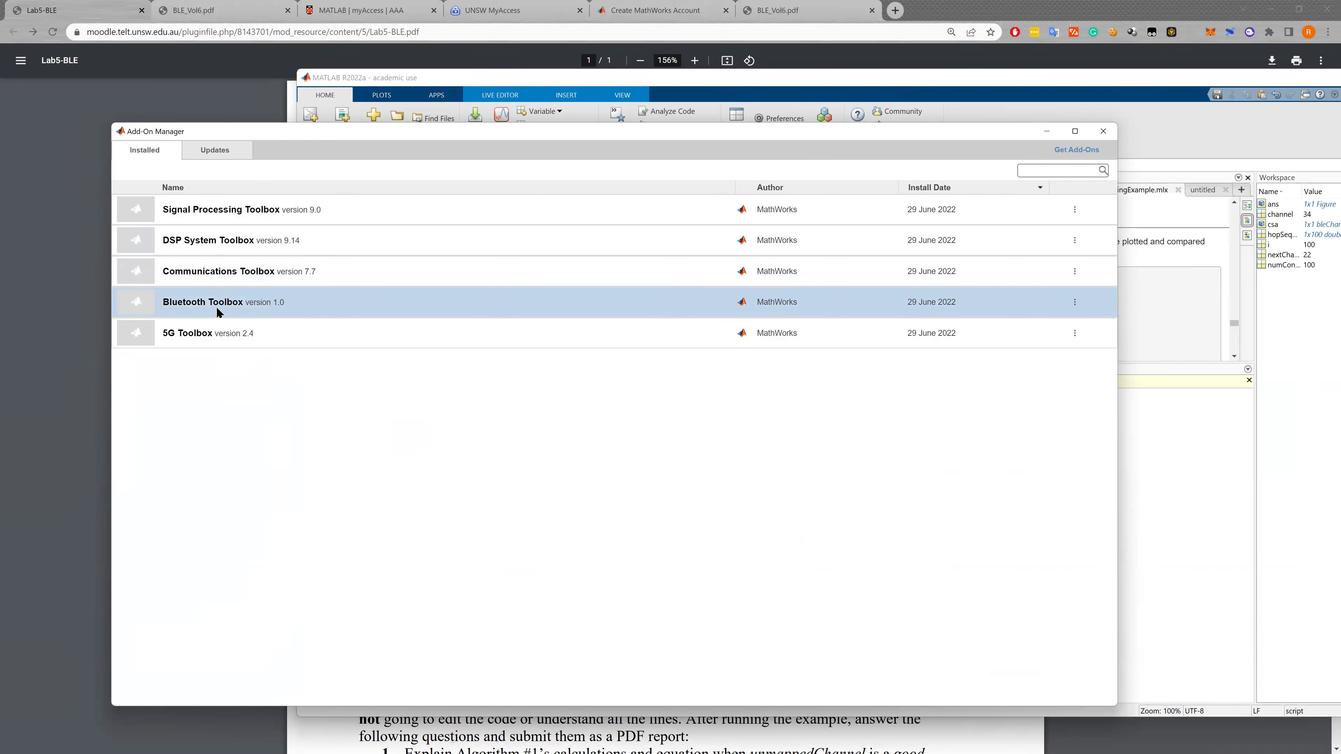
click(217, 272)
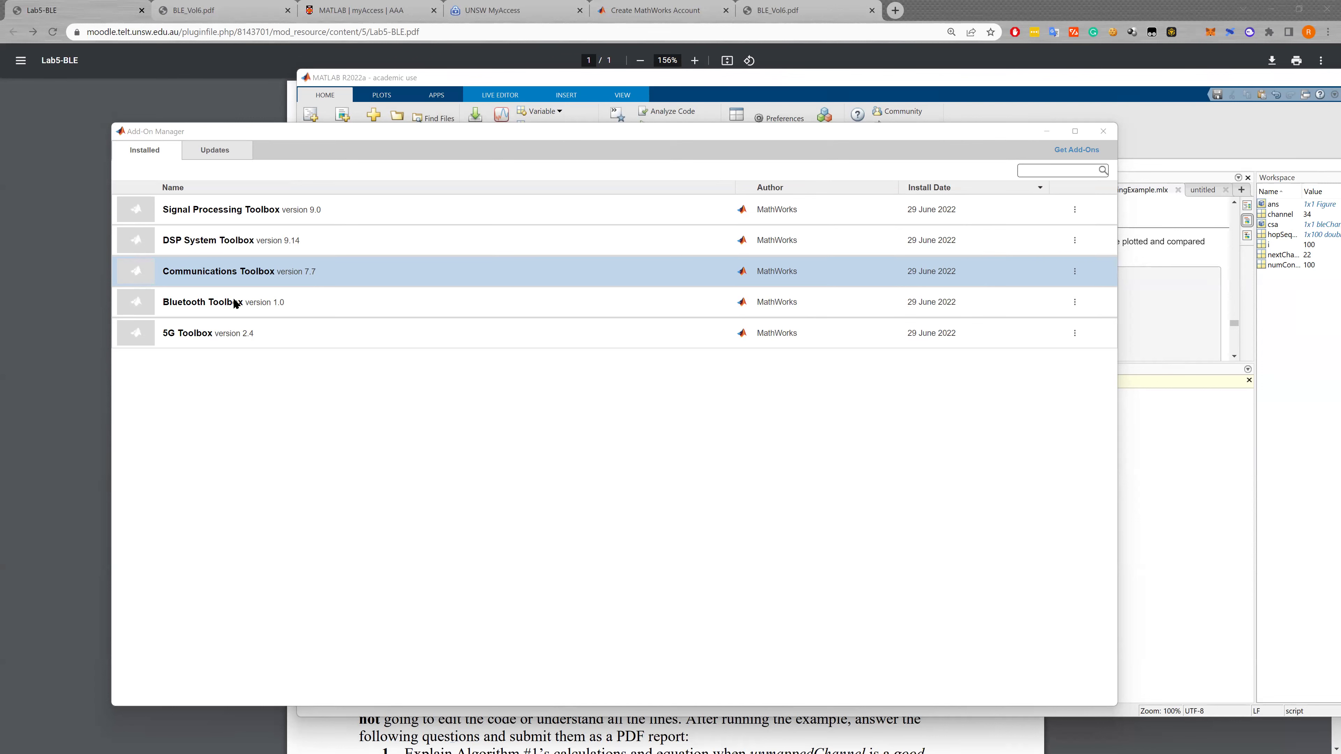
click(206, 302)
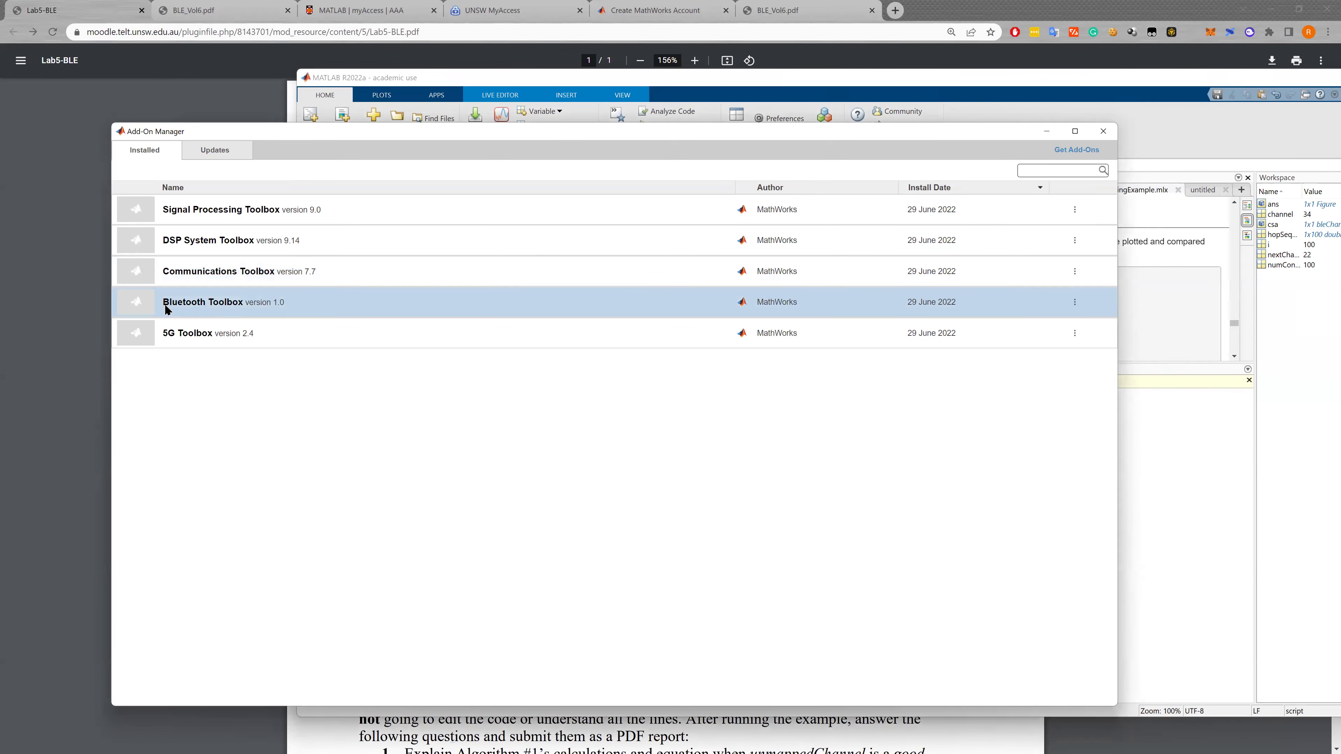